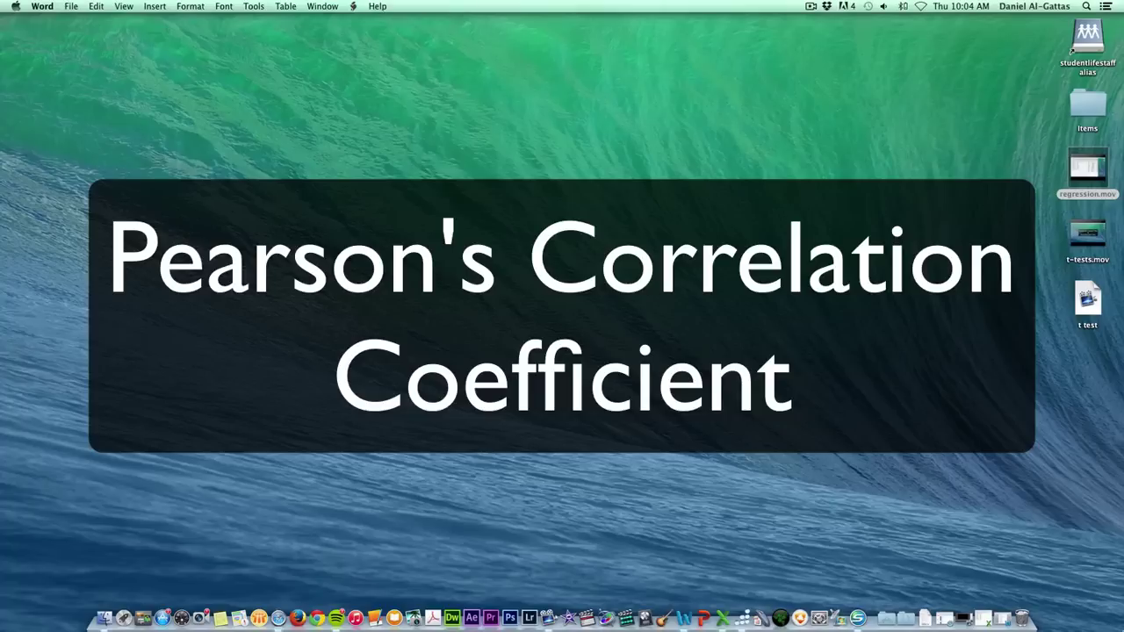
# Review the education and wages research question in the PracticeSetC_Excel_Correlations document, and put the document away
pyautogui.click(988, 617)
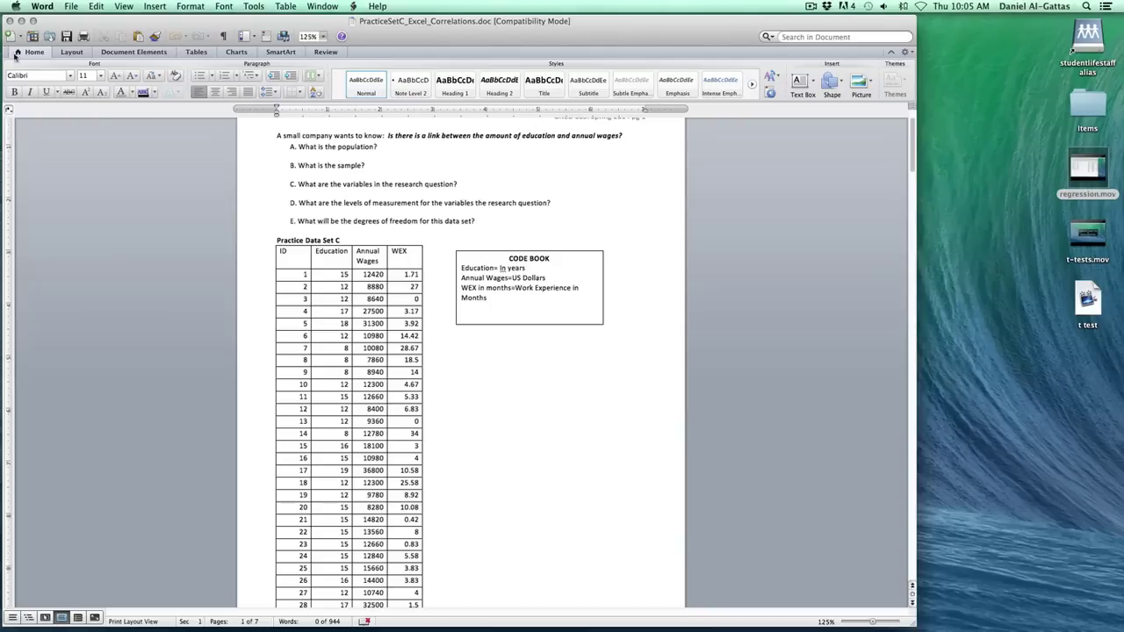
pyautogui.click(21, 21)
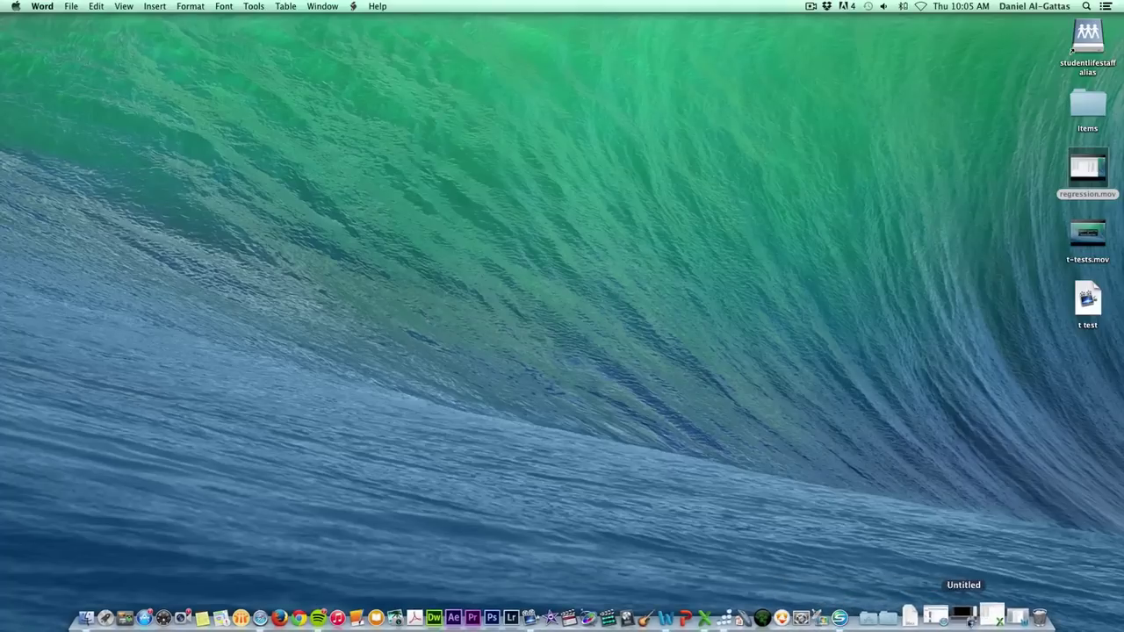
# Bring up the PracticeC_D-2.xls workbook and select the copied Education and Annual Wages data in F1:G31
pyautogui.click(980, 618)
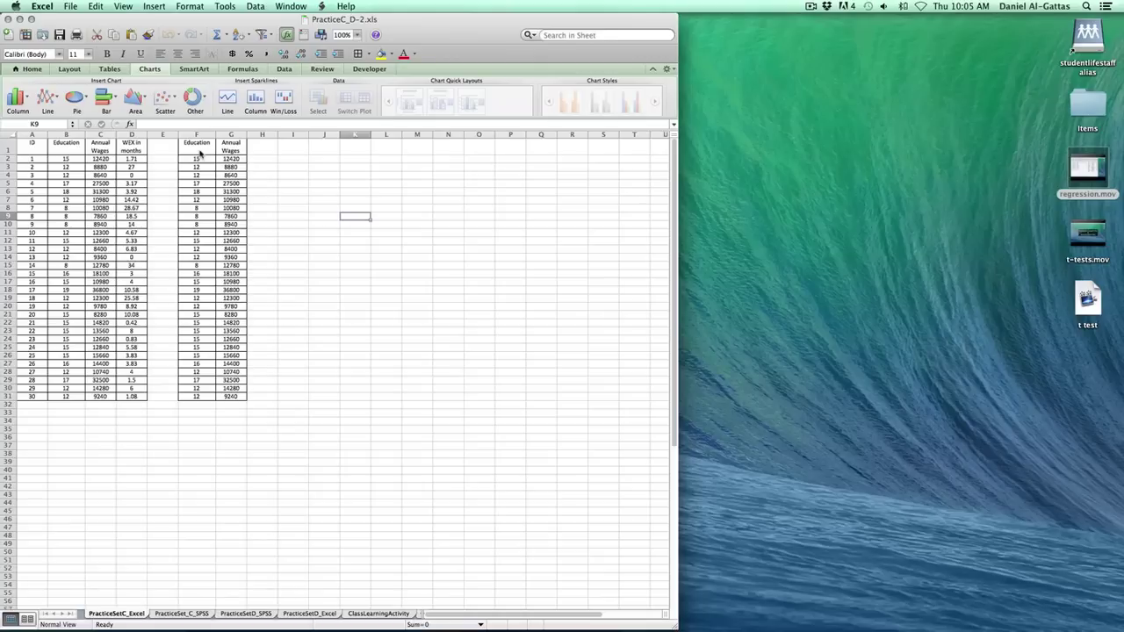
pyautogui.moveTo(200, 153); pyautogui.dragTo(234, 400)
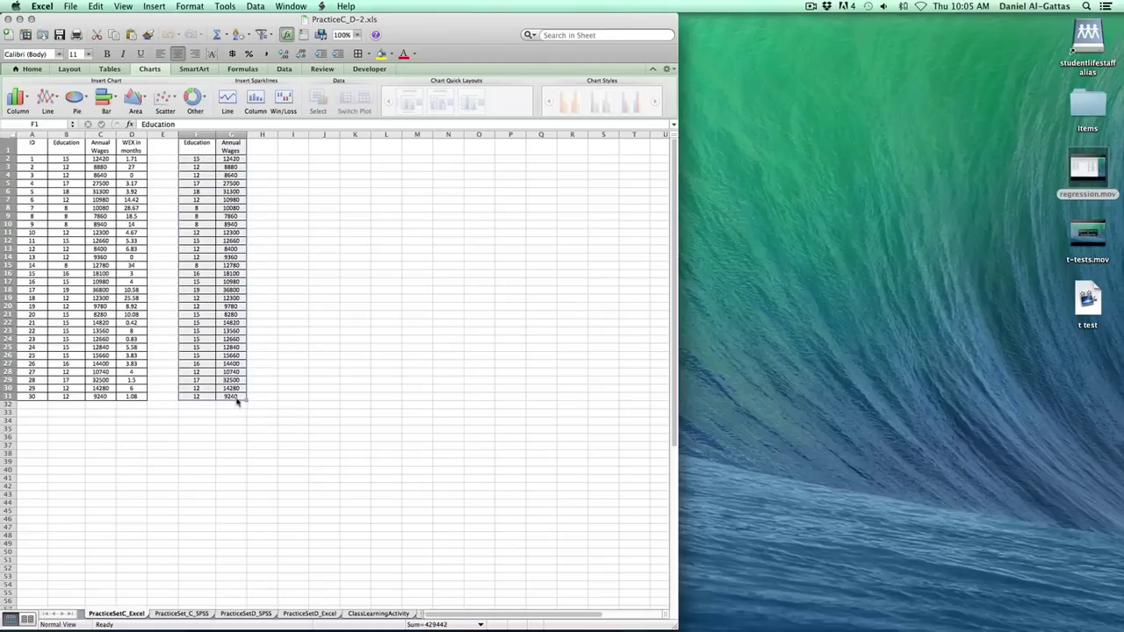
# Switch to StatPlus, open its Linear Correlation (Pearson) analysis, and place the dialog beside the worksheet
pyautogui.moveTo(727, 618)
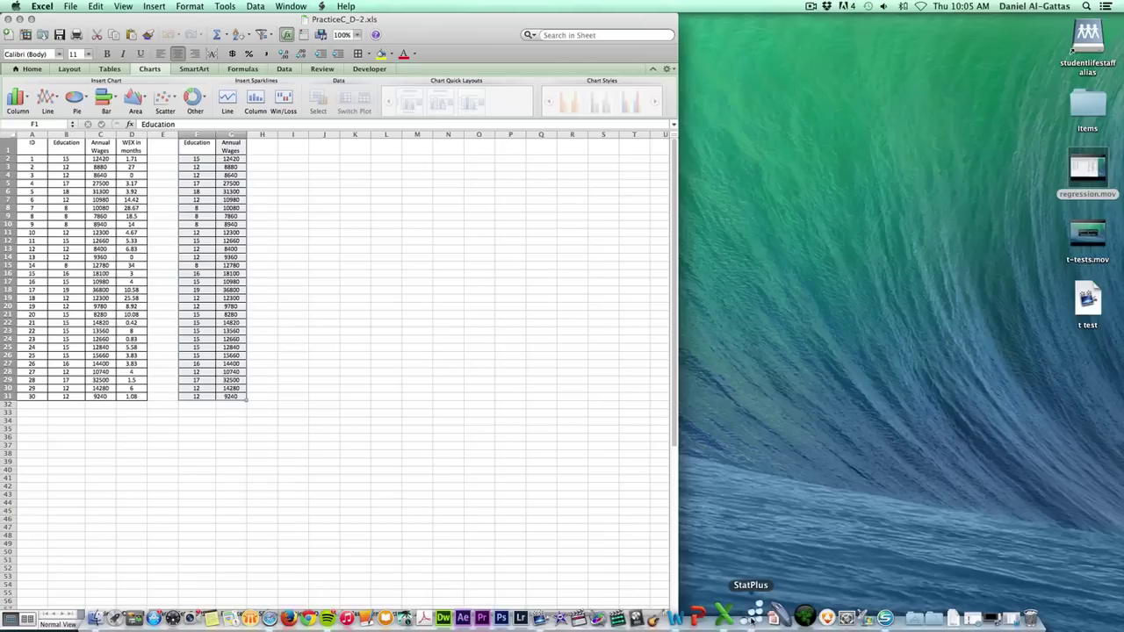
pyautogui.click(751, 617)
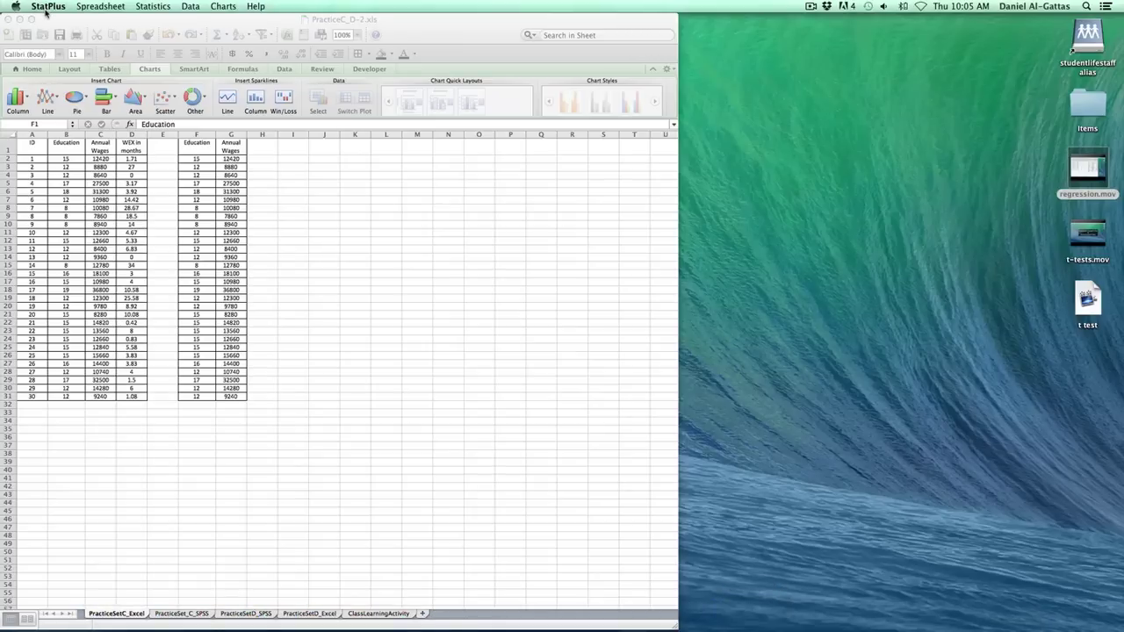
pyautogui.click(154, 7)
pyautogui.moveTo(161, 26)
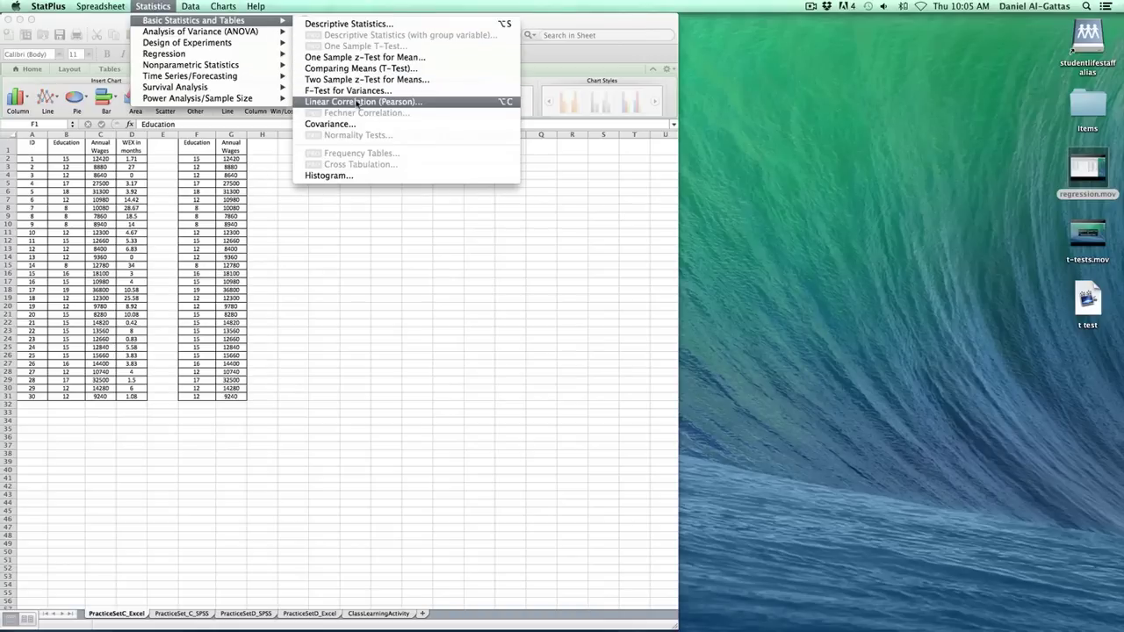
pyautogui.click(407, 104)
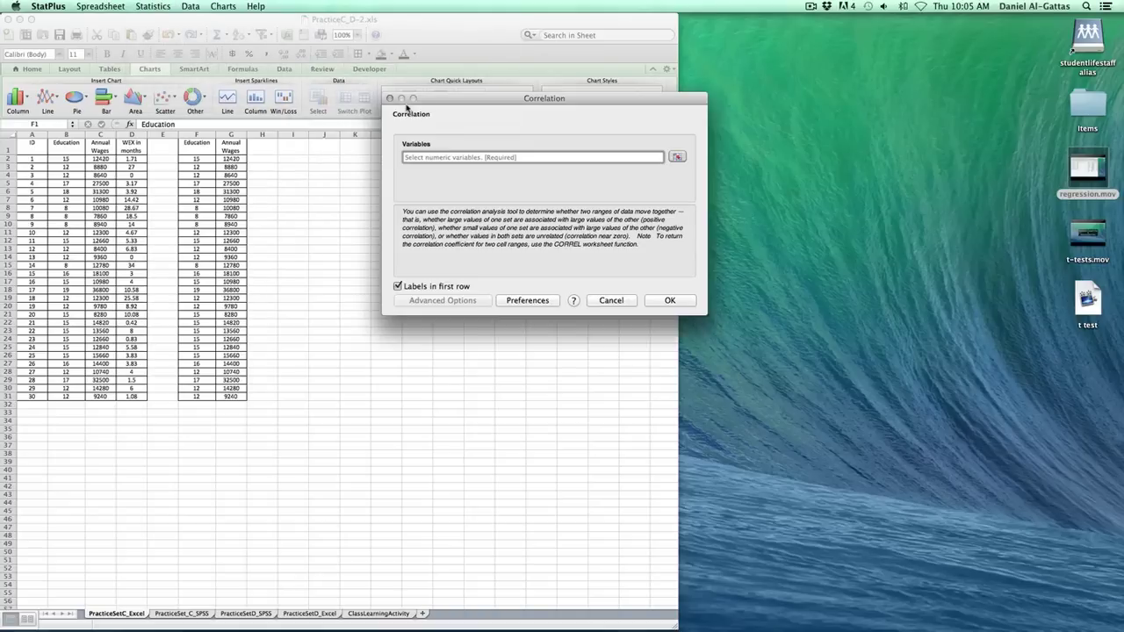
pyautogui.moveTo(604, 107); pyautogui.dragTo(917, 105)
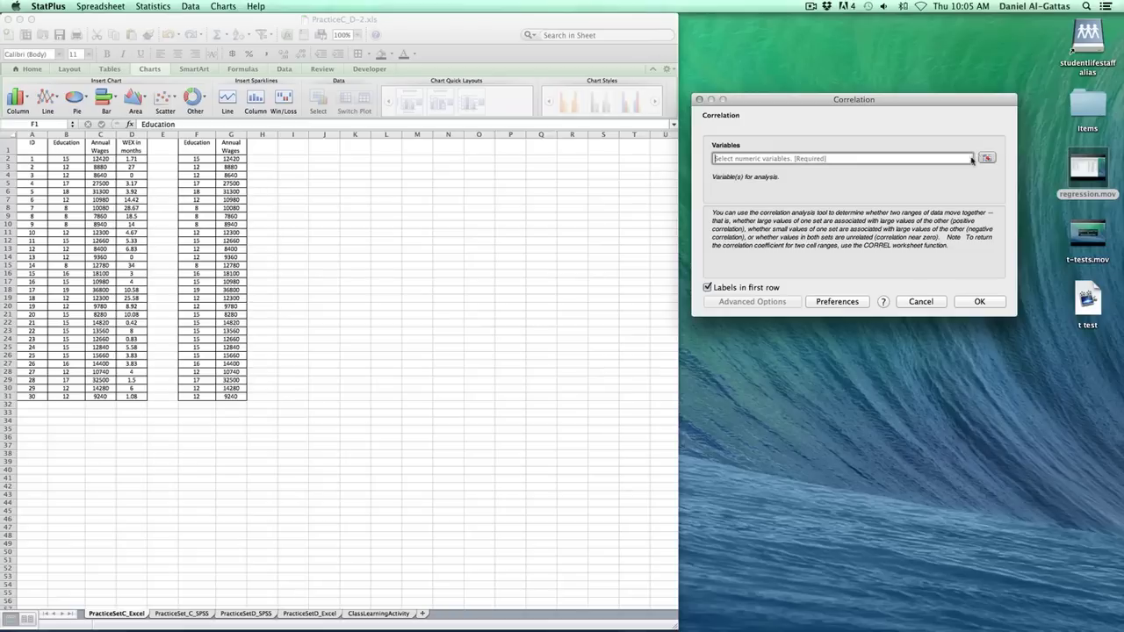
# Set the correlation variables to range F1:G31 on the PracticeSetC_Excel sheet, including the header labels
pyautogui.click(986, 158)
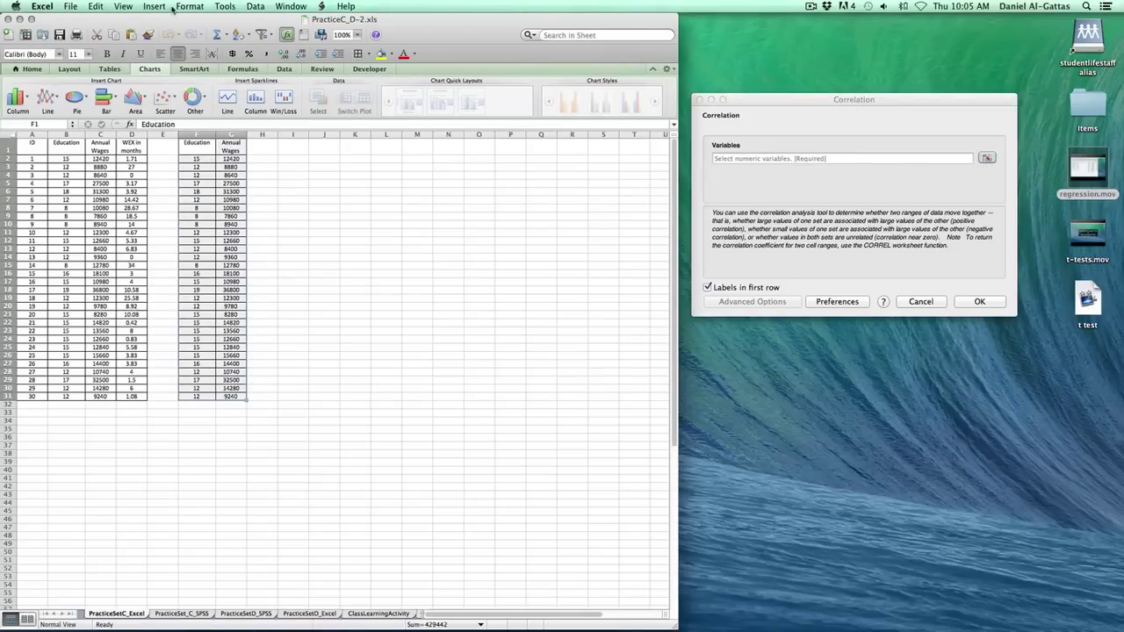
pyautogui.click(188, 151)
pyautogui.moveTo(187, 151); pyautogui.dragTo(225, 399)
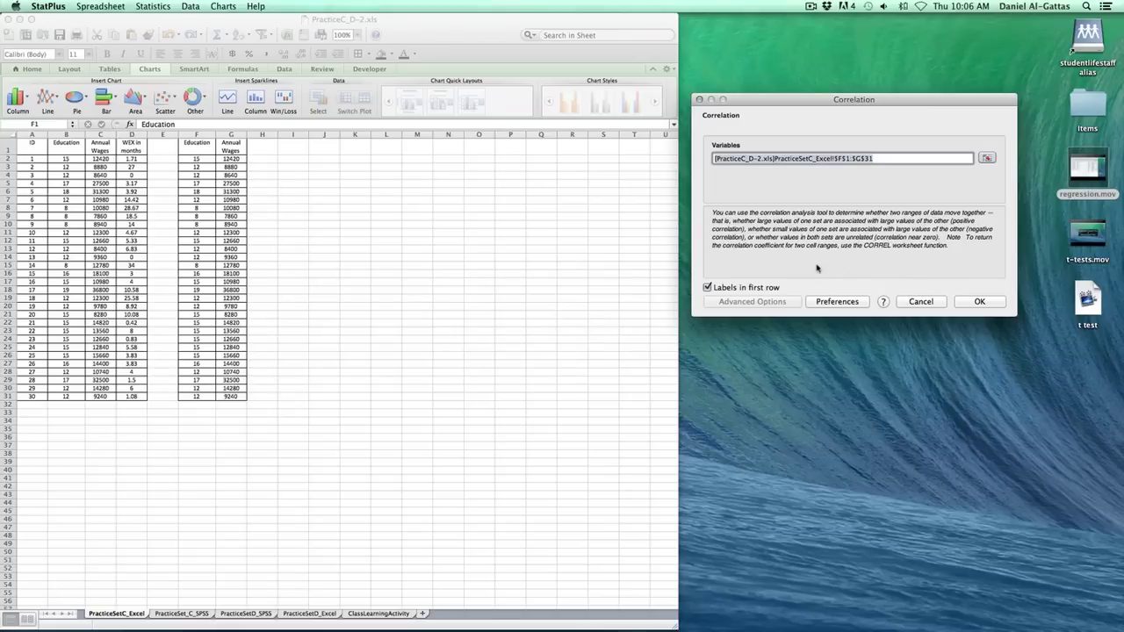
# Accept the StatPlus preferences with a 5 % alpha value and run the correlation analysis
pyautogui.click(833, 302)
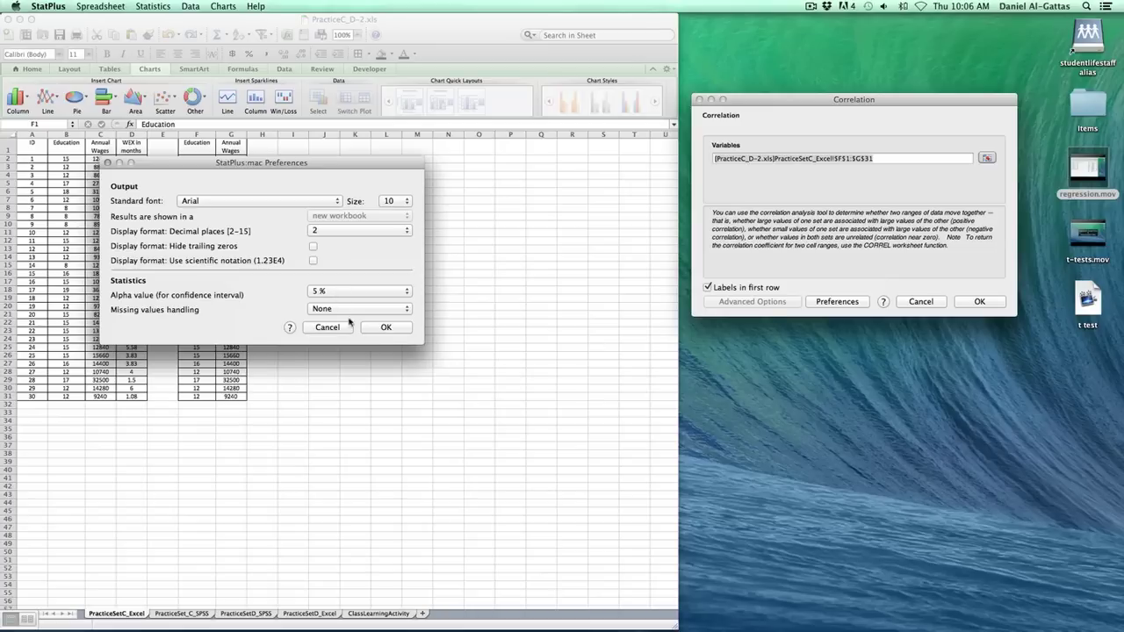
pyautogui.click(386, 327)
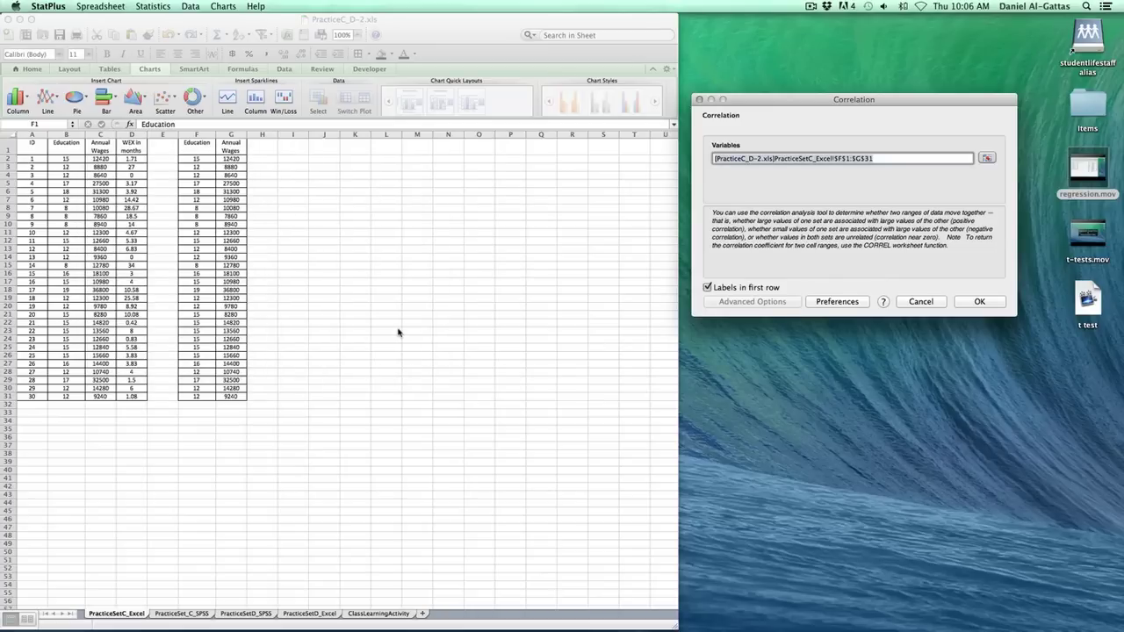
pyautogui.click(981, 301)
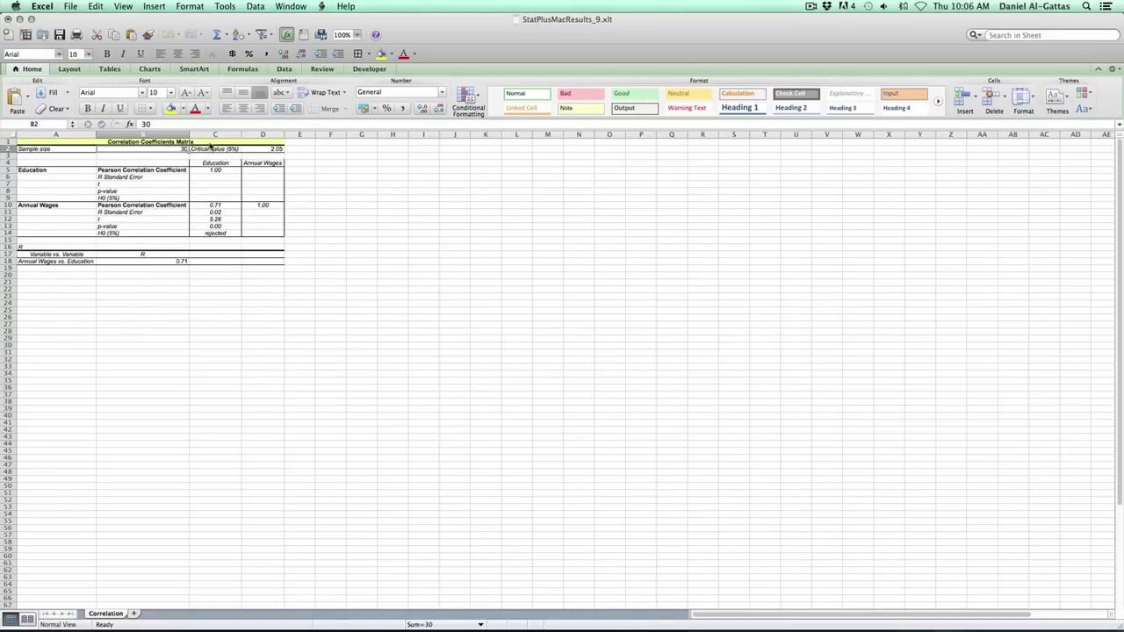
# Copy the correlation results table A1:D18 into the practice worksheet starting at I1, and widen columns I to L to fit
pyautogui.moveTo(211, 144); pyautogui.dragTo(210, 267)
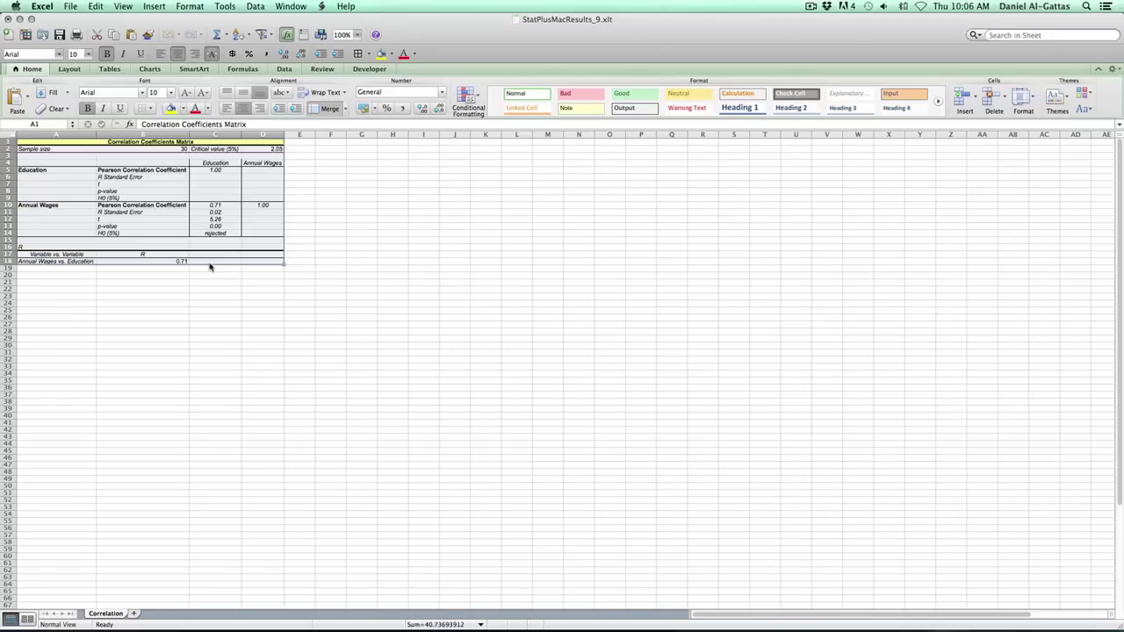
pyautogui.press('super+c')
pyautogui.click(20, 18)
pyautogui.click(295, 153)
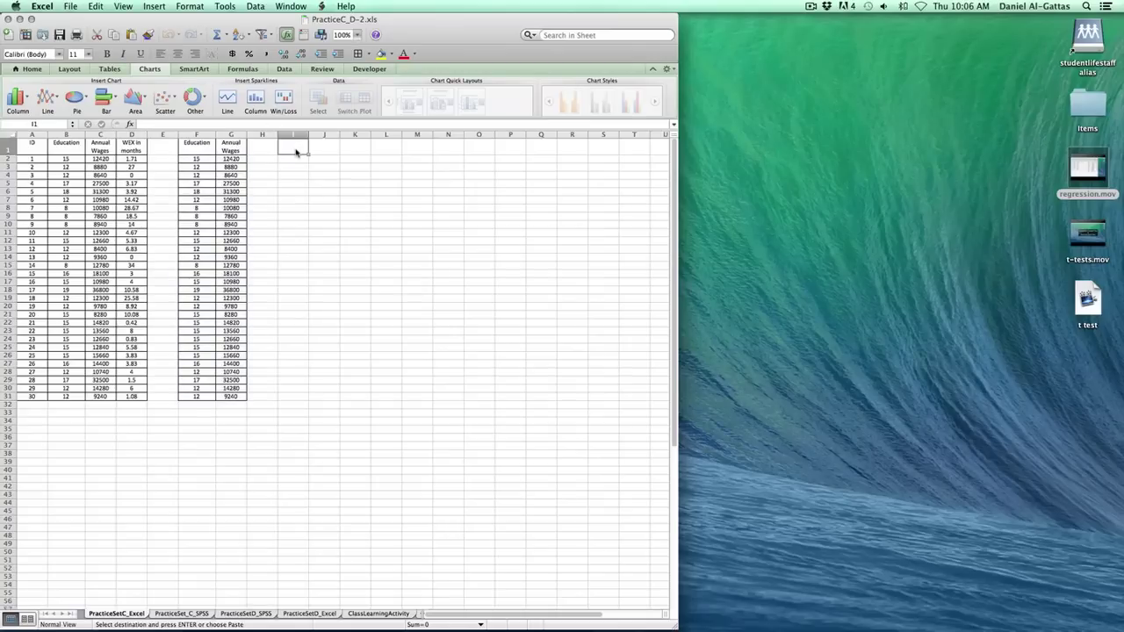
pyautogui.press('super+v')
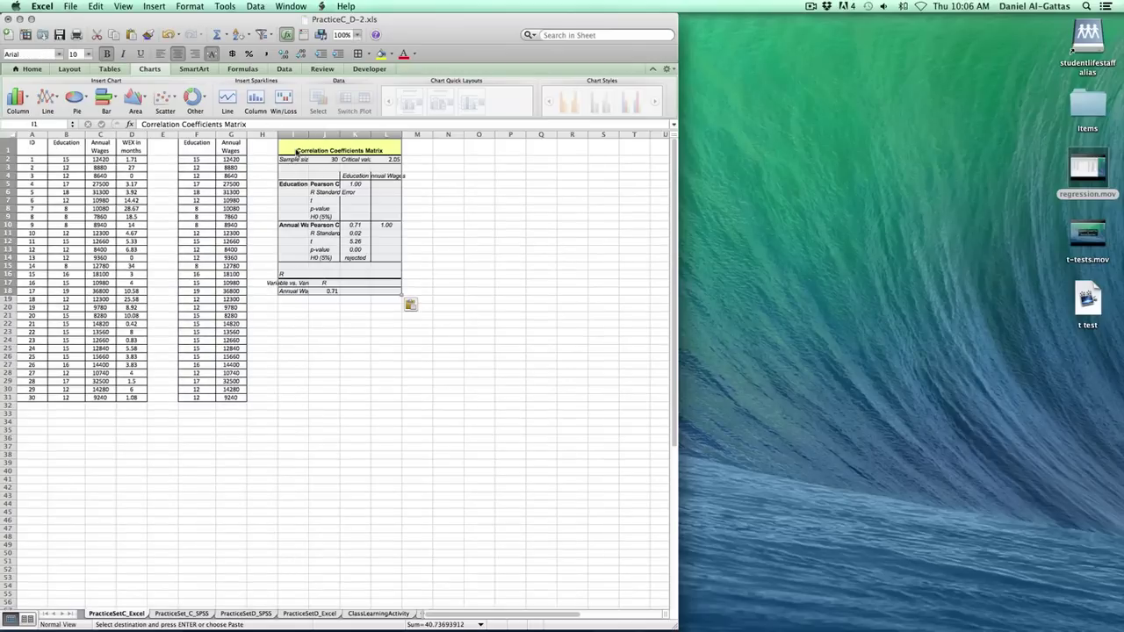
pyautogui.moveTo(306, 137); pyautogui.dragTo(576, 140)
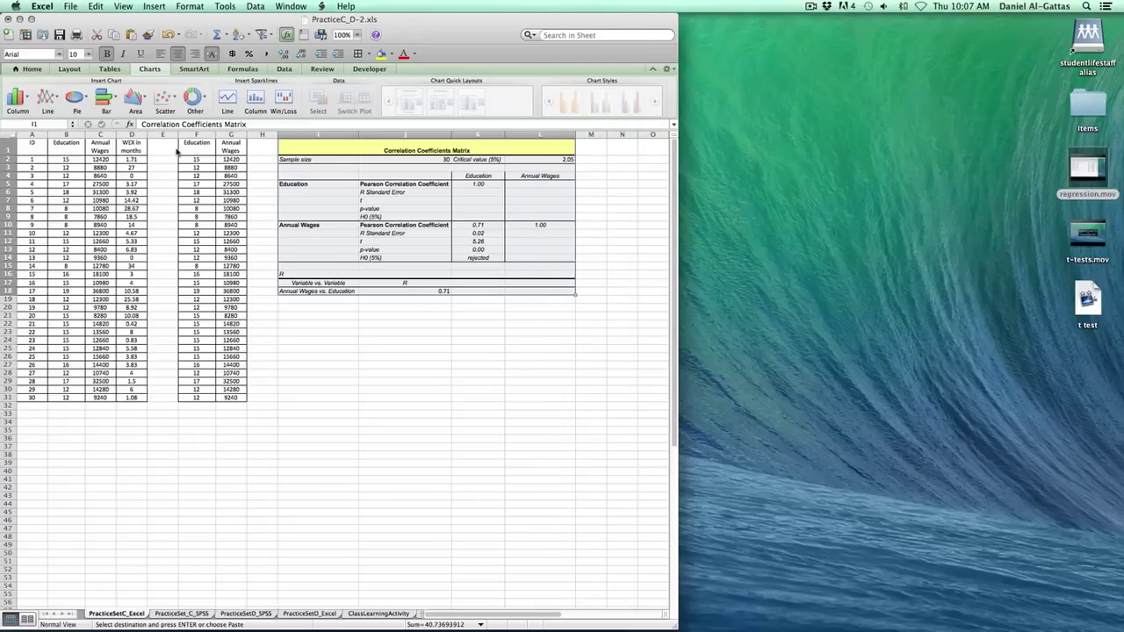
# Insert a Marked Scatter chart of F1:G31 and place it below the results table, enlarged to about 7.11 by 4.55 inches
pyautogui.moveTo(197, 150); pyautogui.dragTo(227, 399)
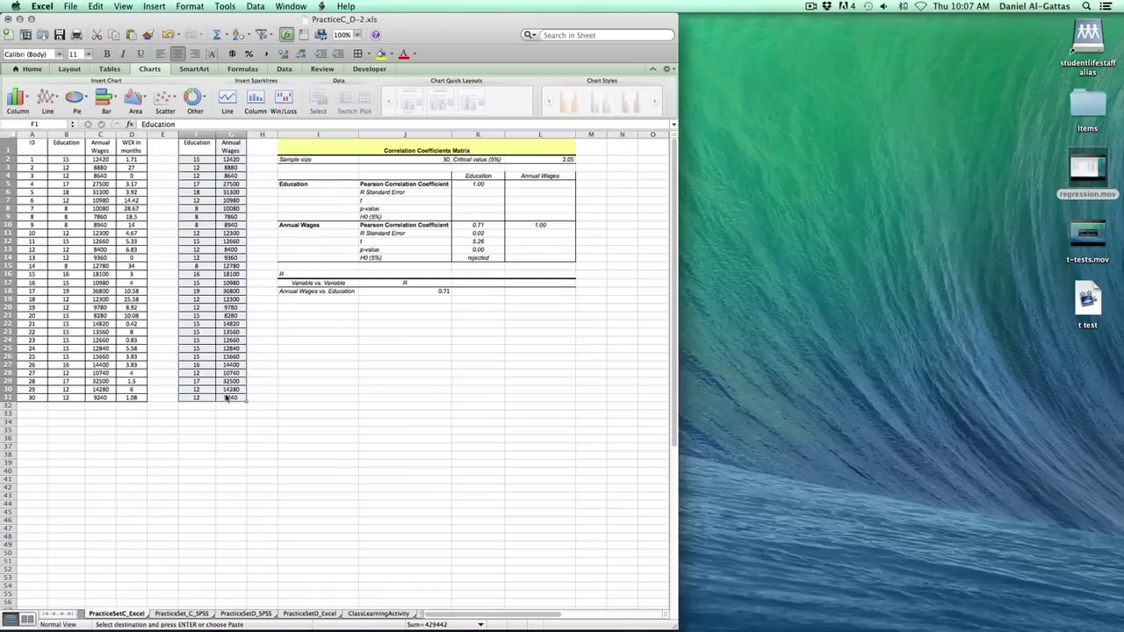
pyautogui.click(175, 102)
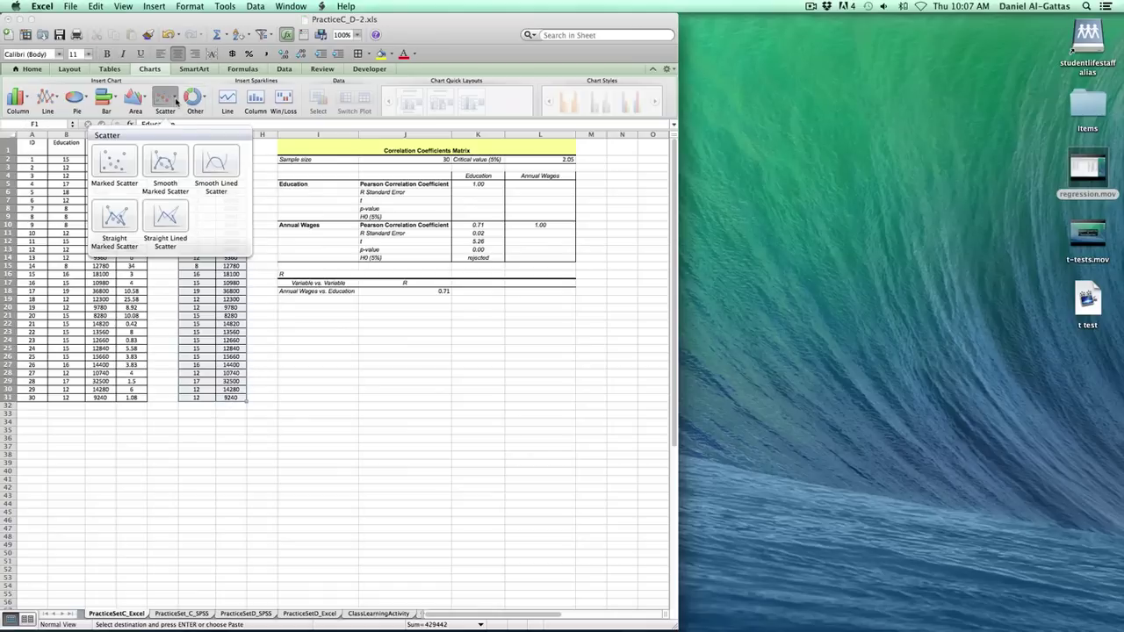
pyautogui.click(108, 165)
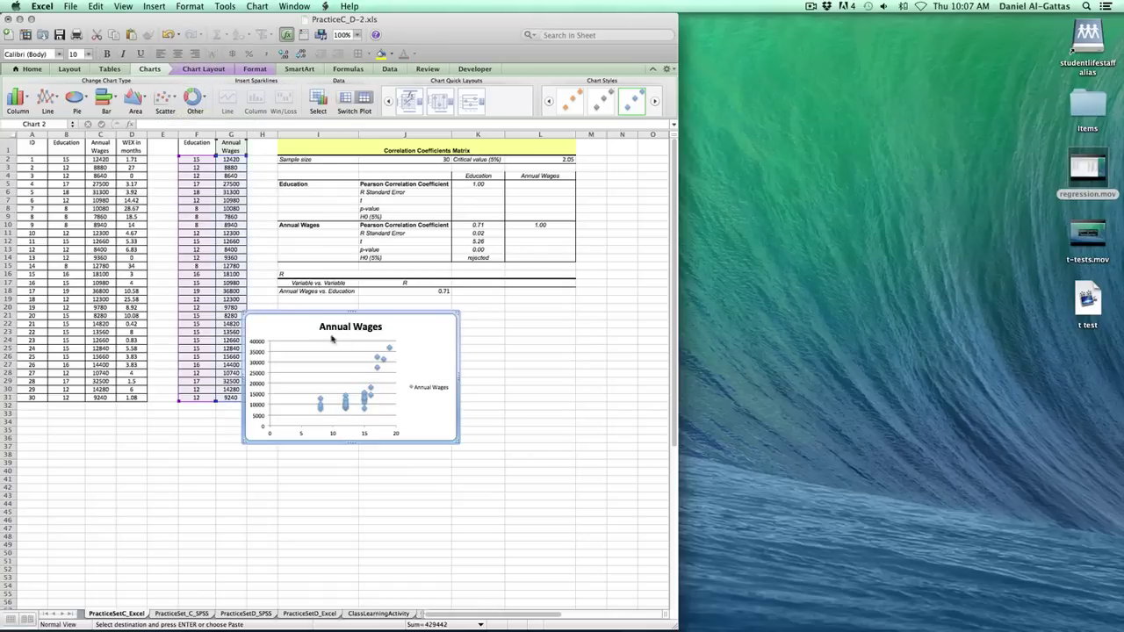
pyautogui.moveTo(320, 350); pyautogui.dragTo(350, 354)
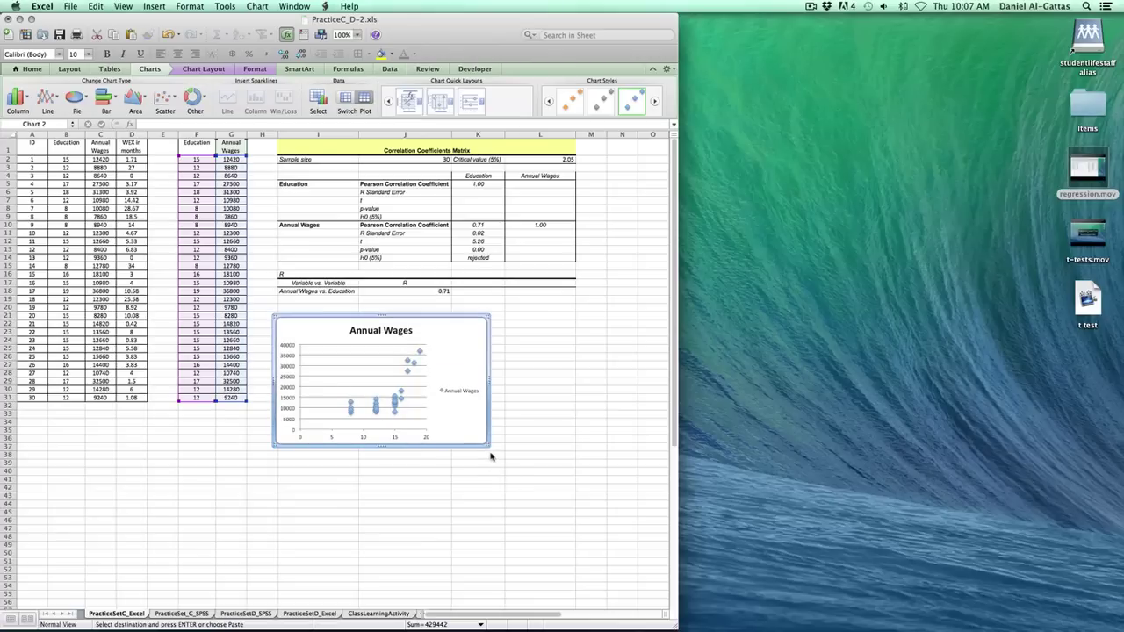
pyautogui.moveTo(488, 448); pyautogui.dragTo(576, 512)
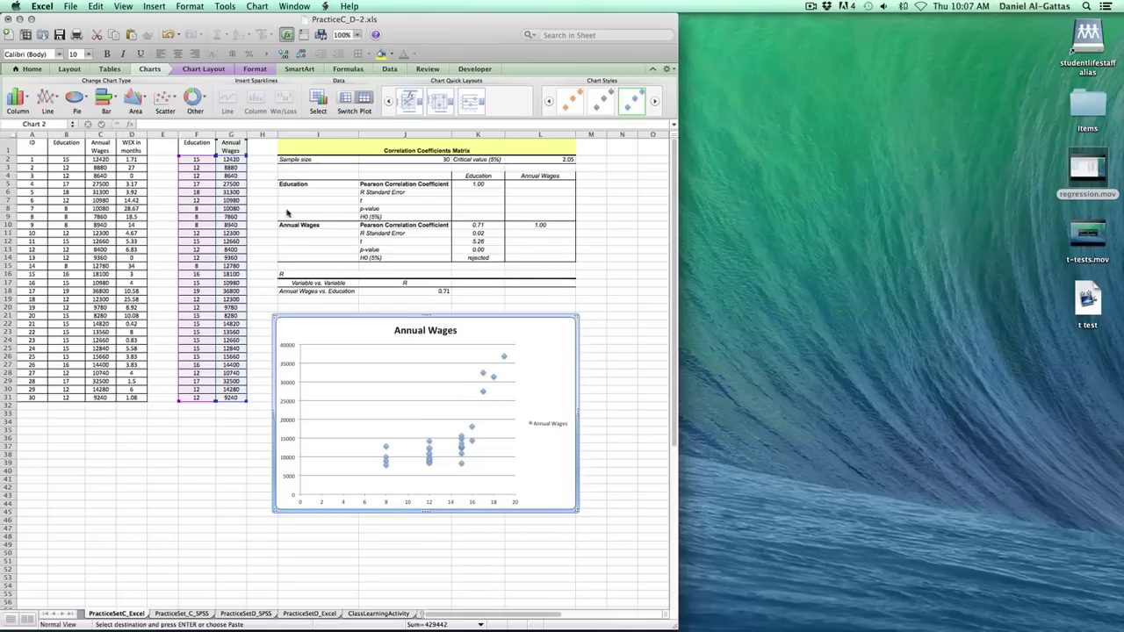
# Add a linear trendline to the Annual Wages scatter chart
pyautogui.click(207, 71)
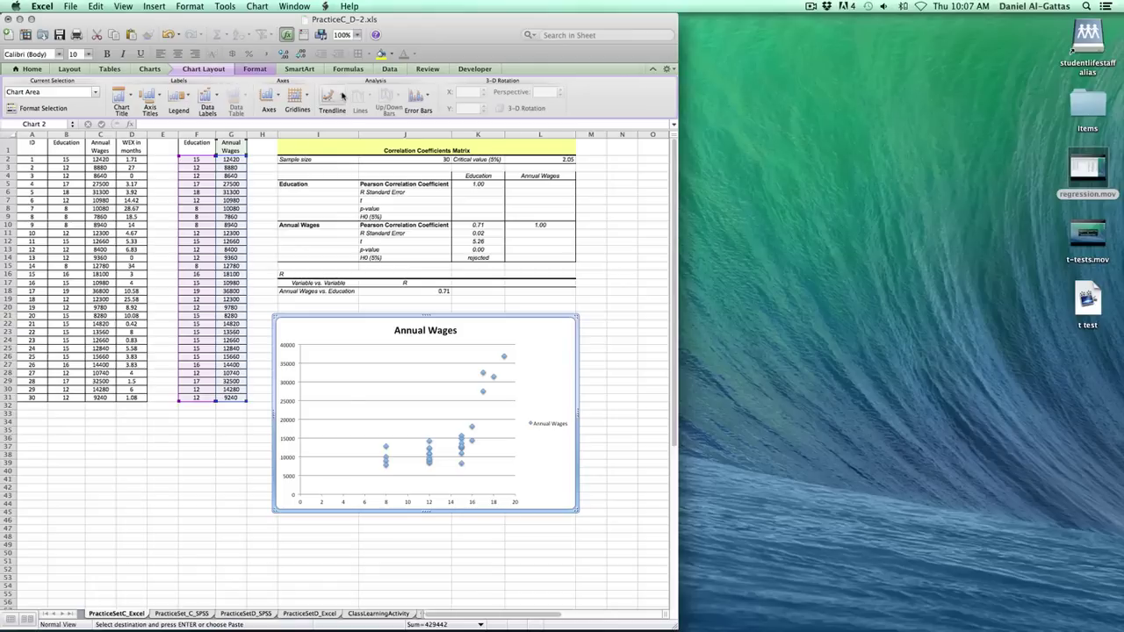
pyautogui.click(341, 97)
pyautogui.click(379, 139)
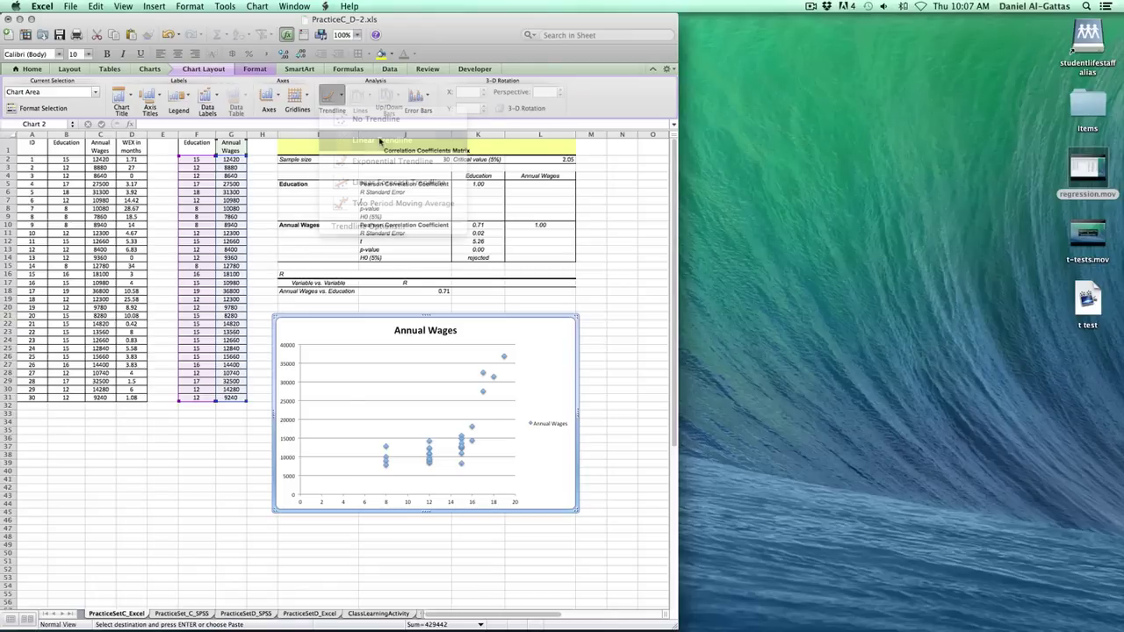
# Apply quick layout Layout 9 to the scatter chart and move the equation and R² label to the plot's upper left
pyautogui.click(256, 69)
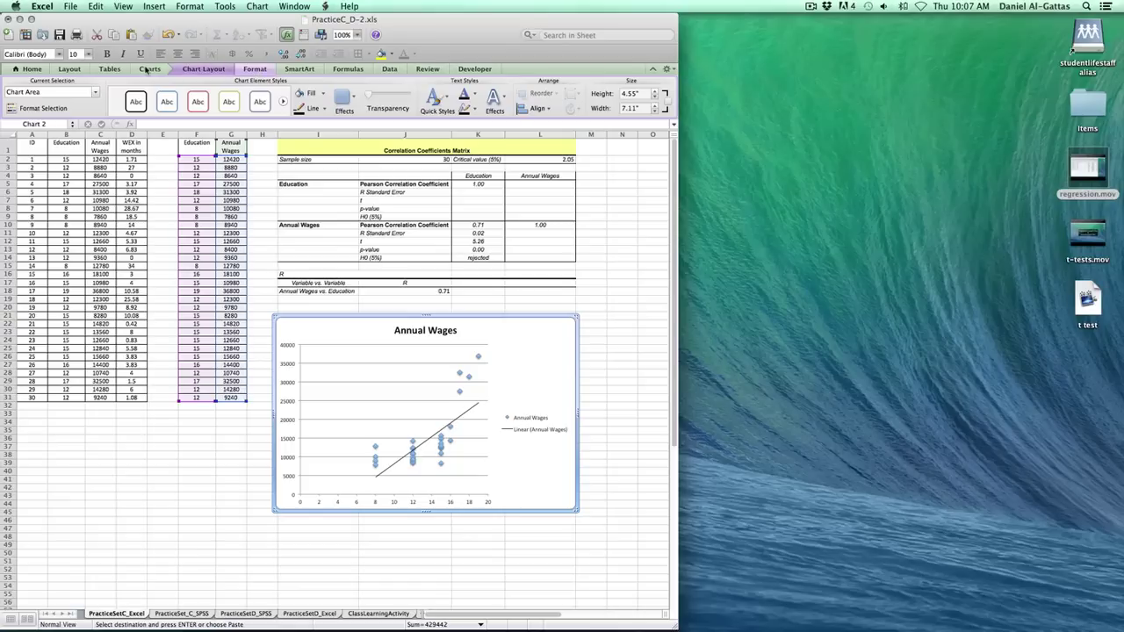
pyautogui.click(149, 70)
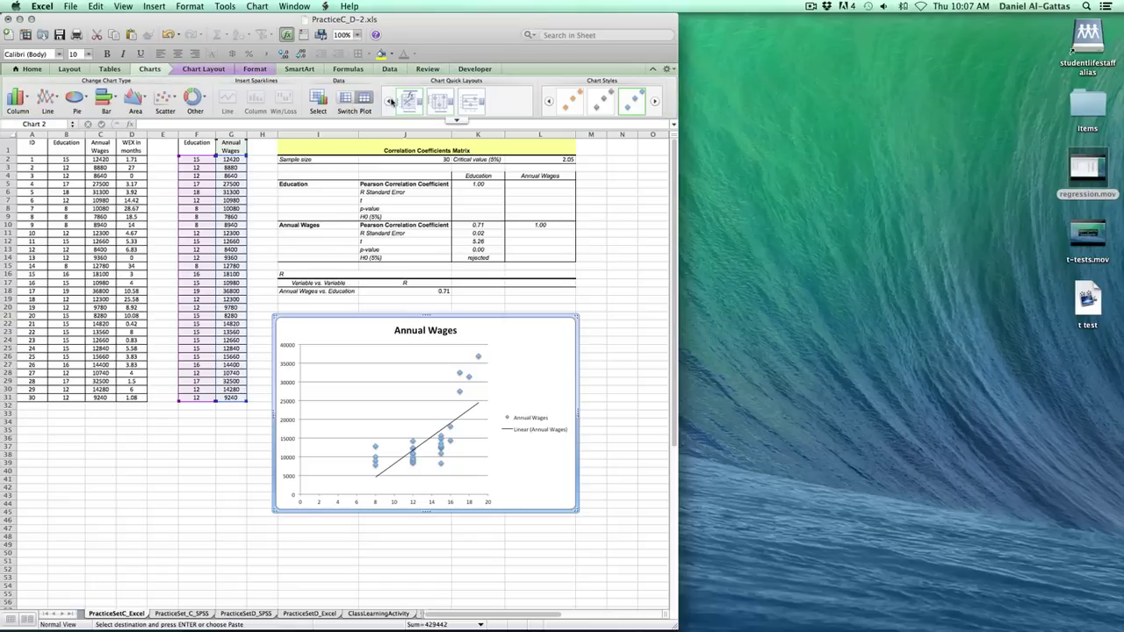
pyautogui.click(389, 102)
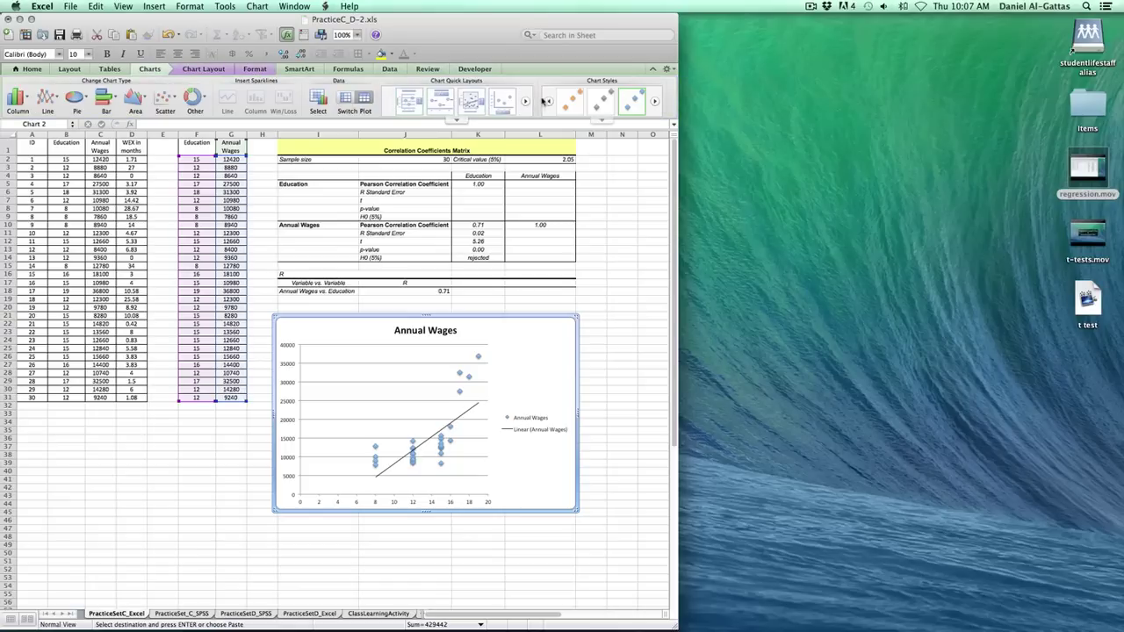
pyautogui.click(525, 101)
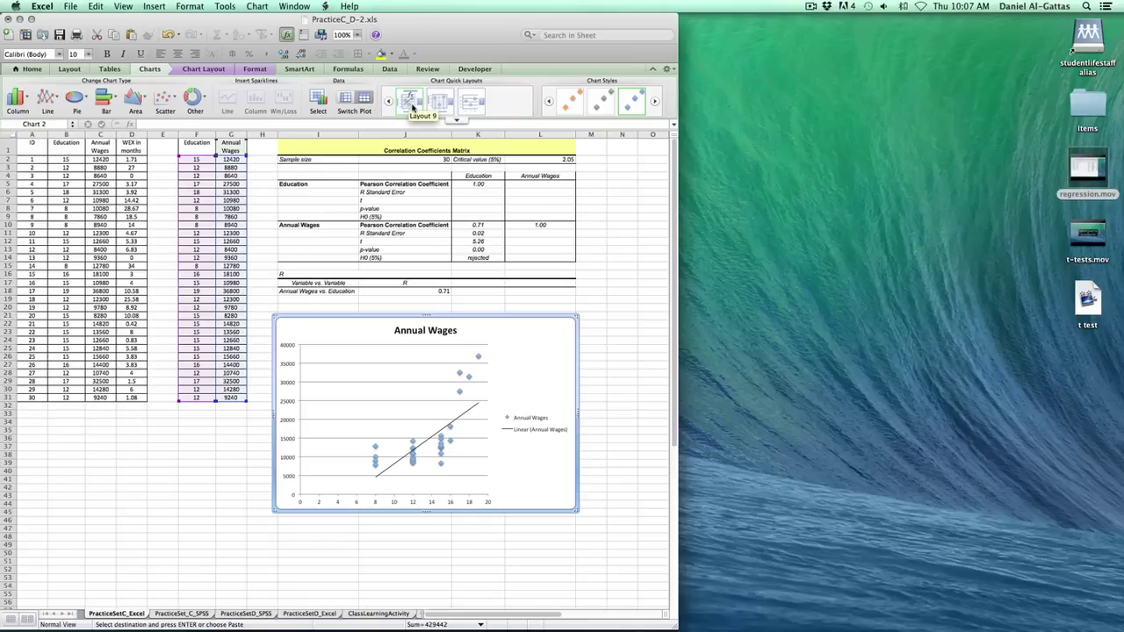
pyautogui.click(412, 103)
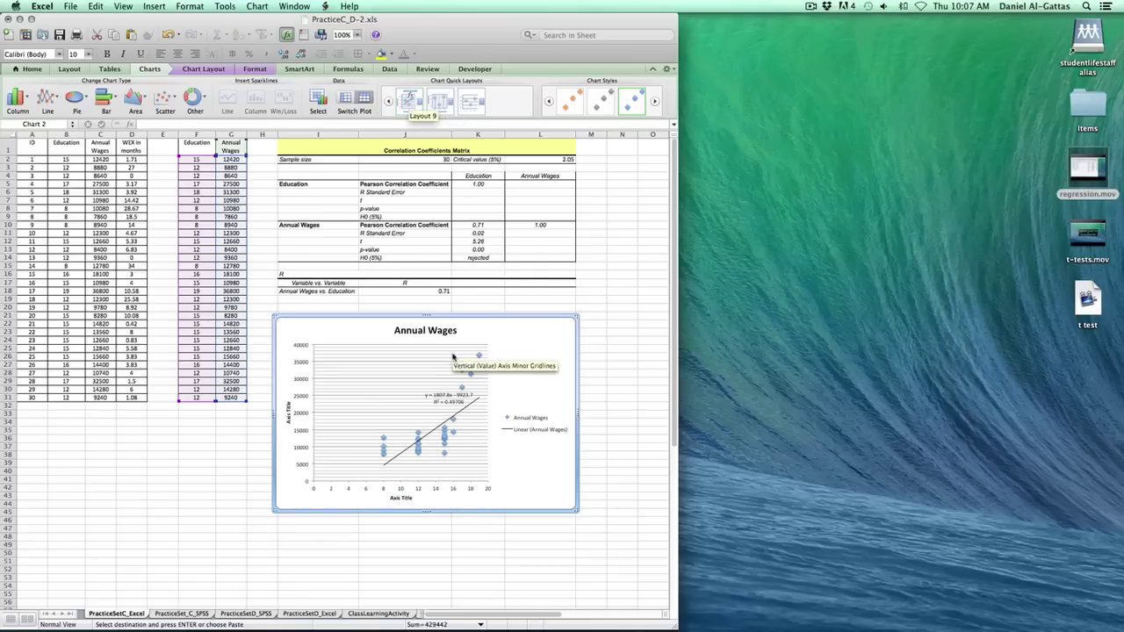
pyautogui.click(444, 397)
pyautogui.moveTo(445, 395); pyautogui.dragTo(362, 363)
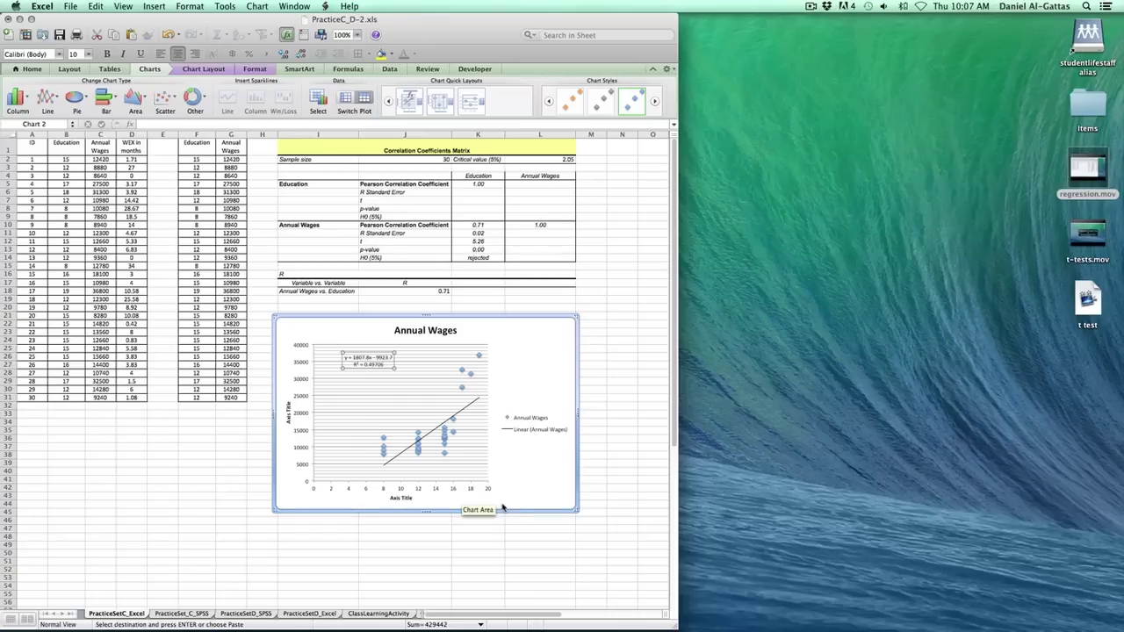
pyautogui.doubleClick(406, 499)
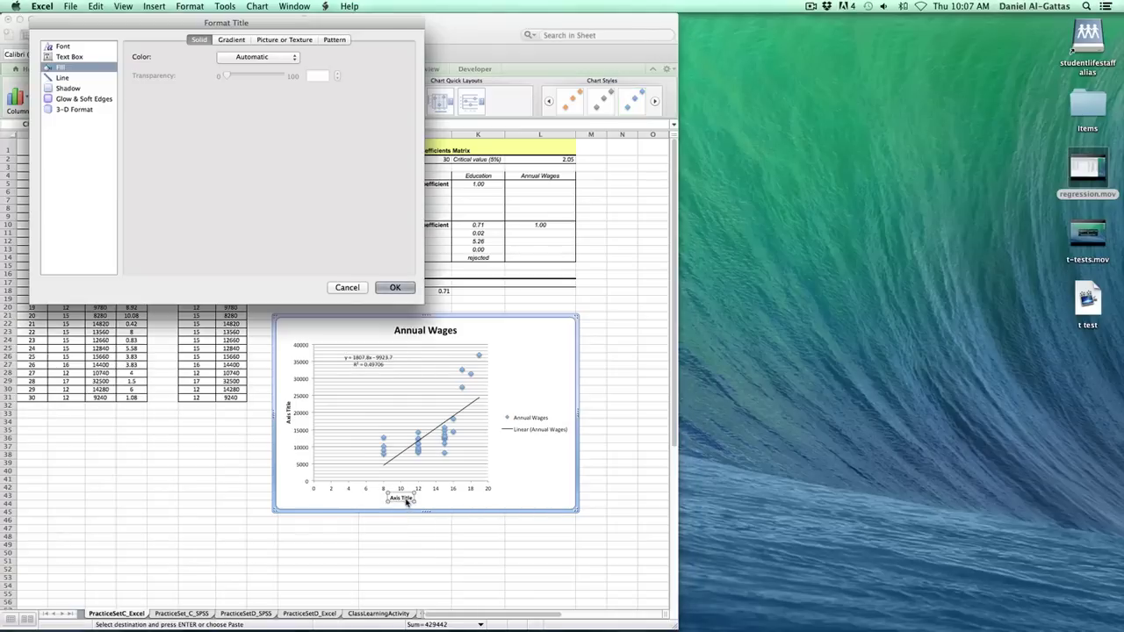
pyautogui.click(349, 289)
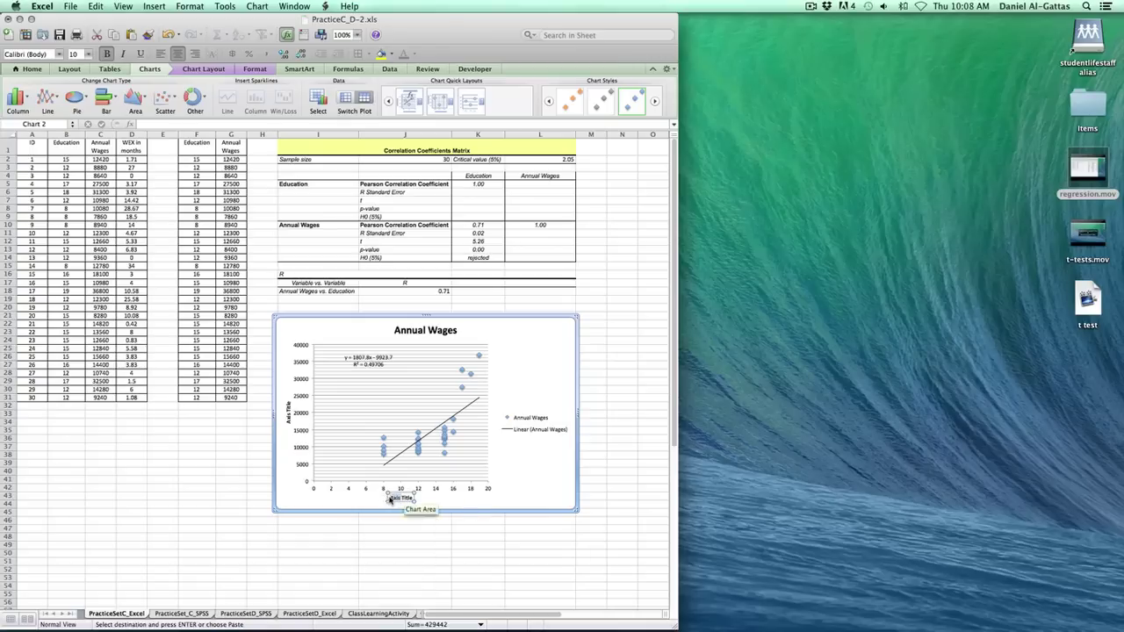
pyautogui.click(514, 498)
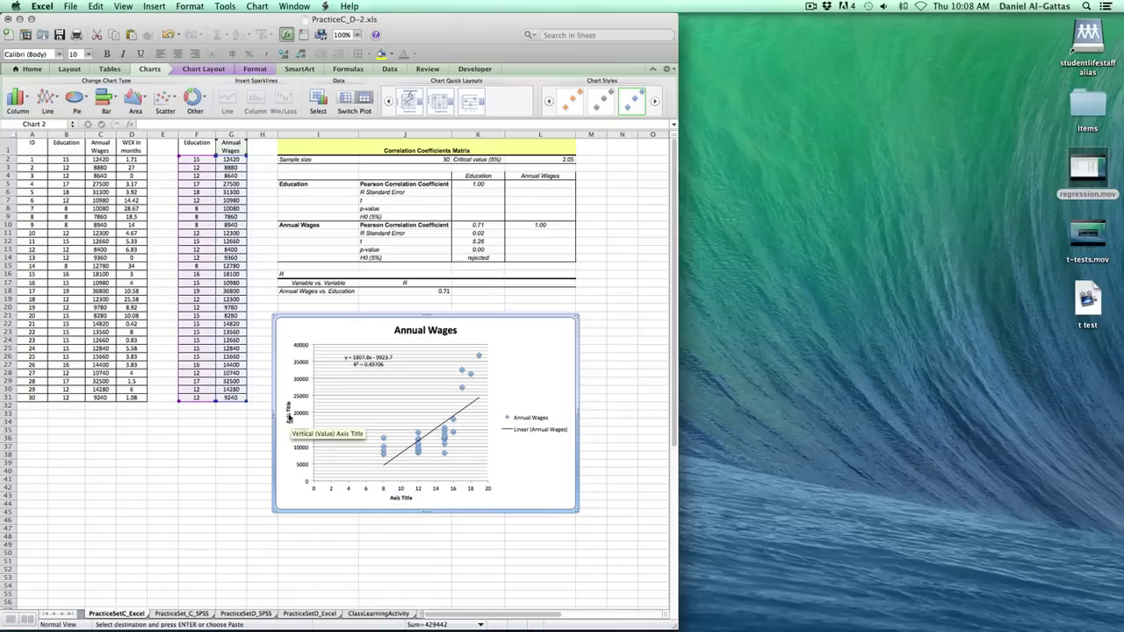
# Change the scatter chart's title to "Example"
pyautogui.click(289, 419)
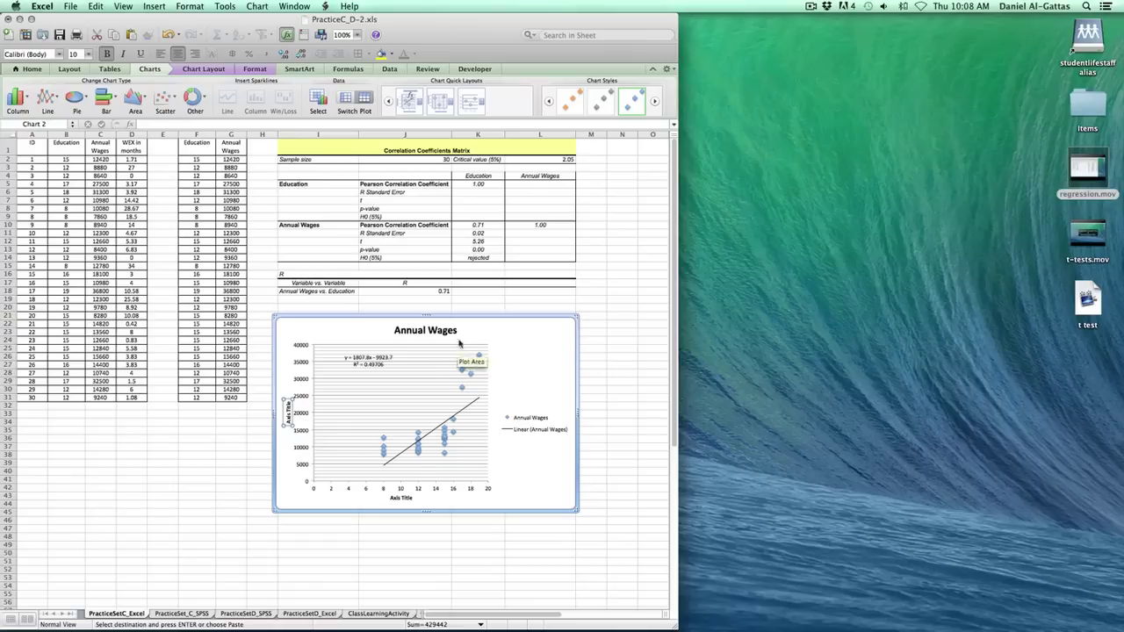
pyautogui.click(433, 332)
pyautogui.click(434, 332)
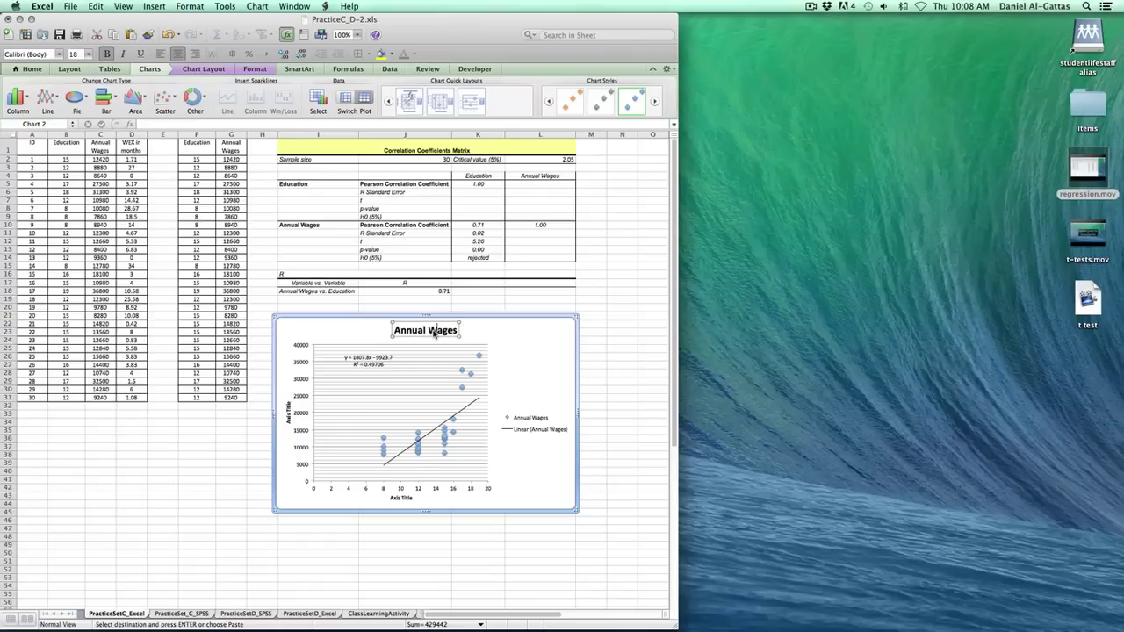
pyautogui.moveTo(446, 330); pyautogui.dragTo(412, 332)
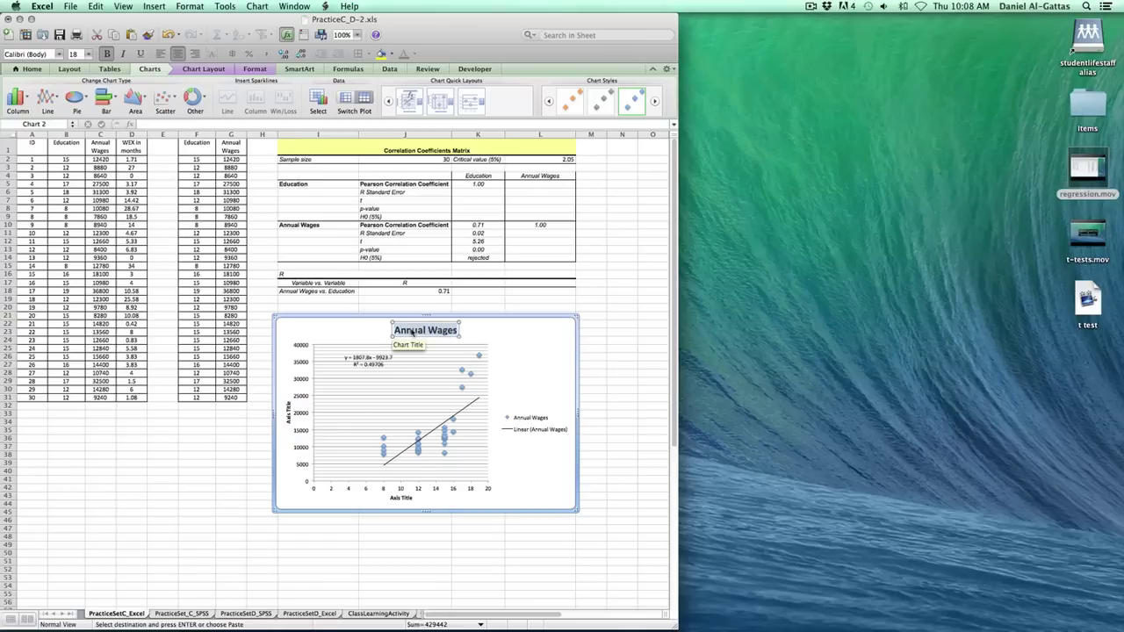
pyautogui.write('Example')
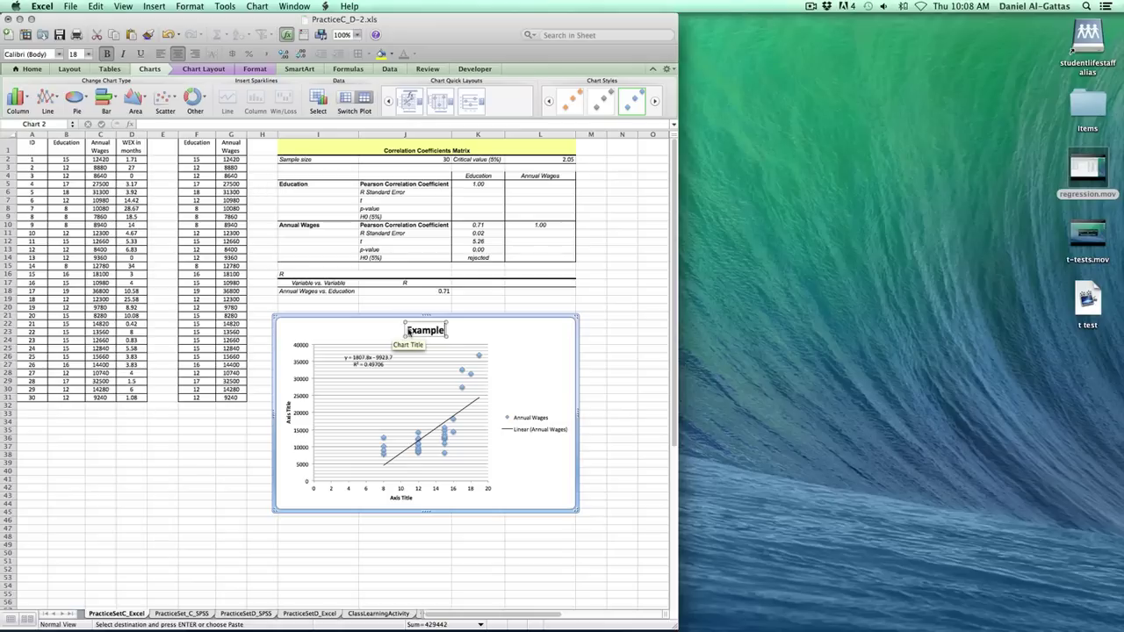
pyautogui.click(509, 335)
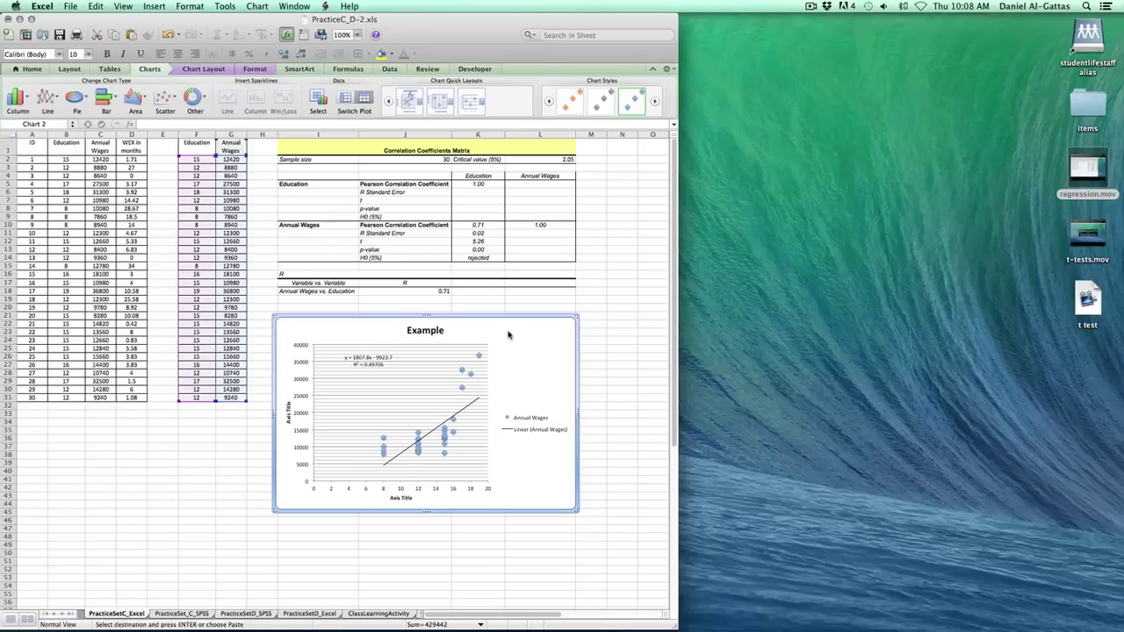
# Fill the scatter chart's plot area with a light red theme color, trying gray first
pyautogui.click(423, 362)
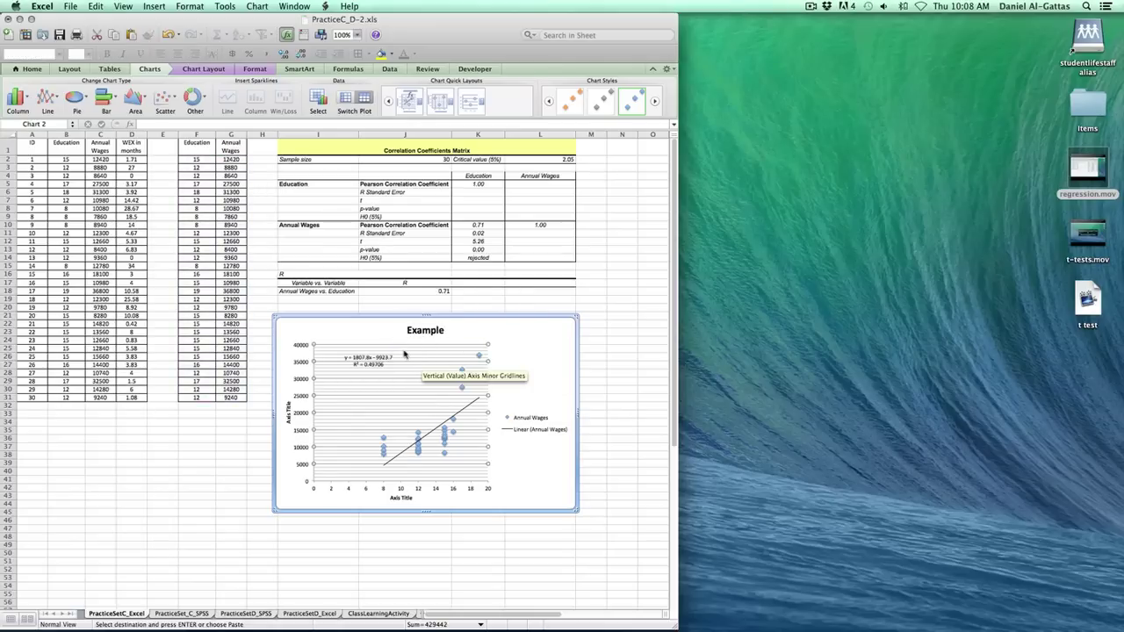
pyautogui.click(255, 70)
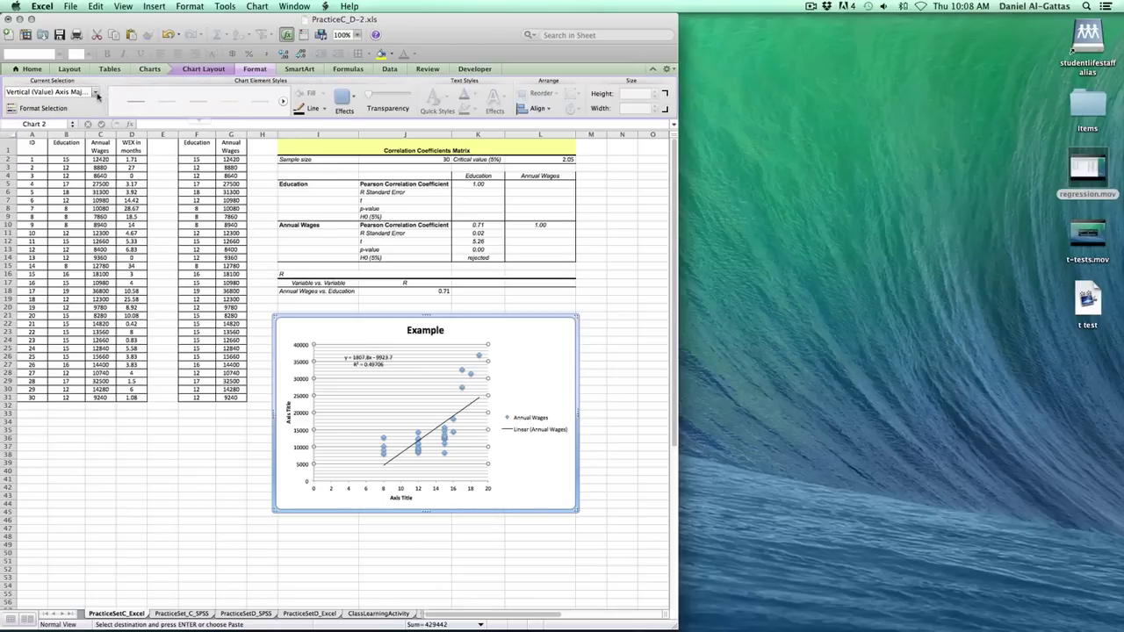
pyautogui.click(95, 92)
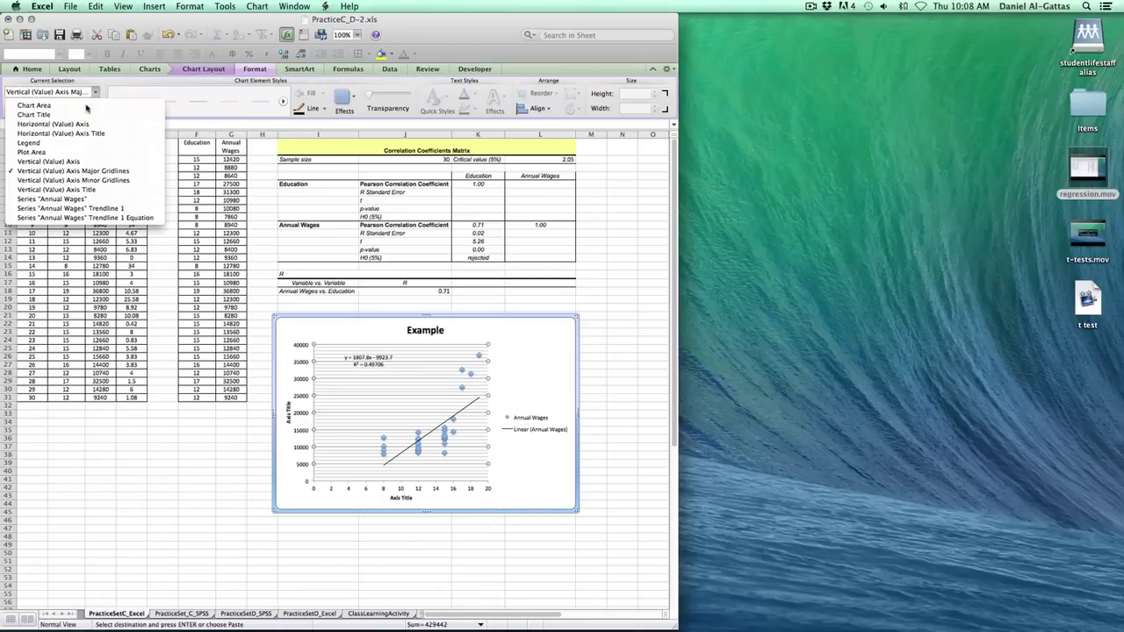
pyautogui.click(40, 152)
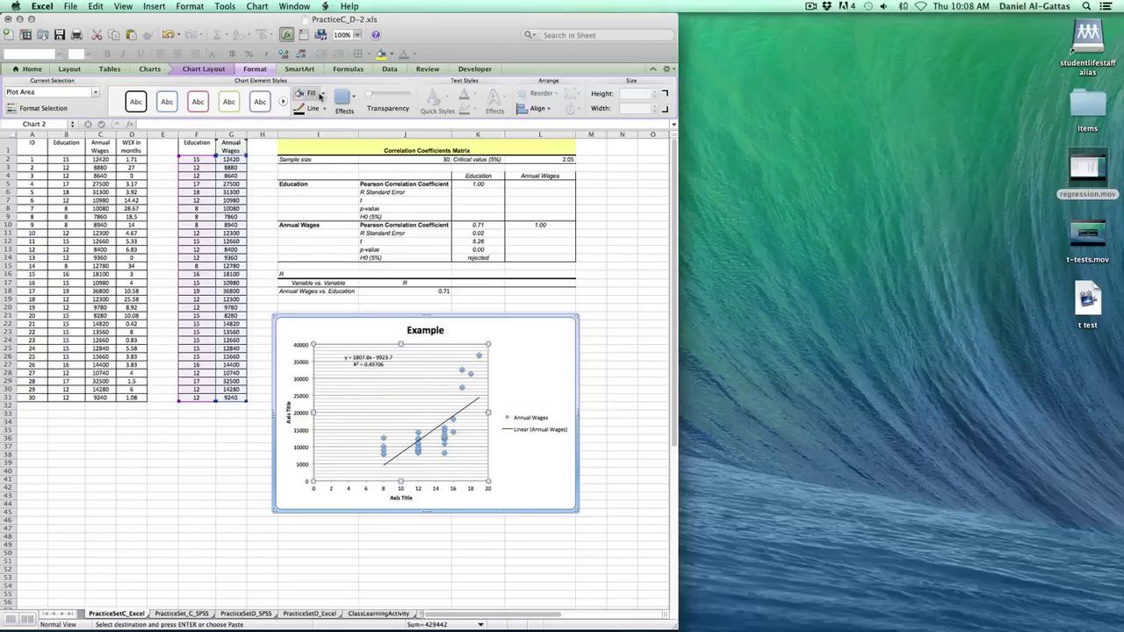
pyautogui.click(320, 95)
pyautogui.click(299, 172)
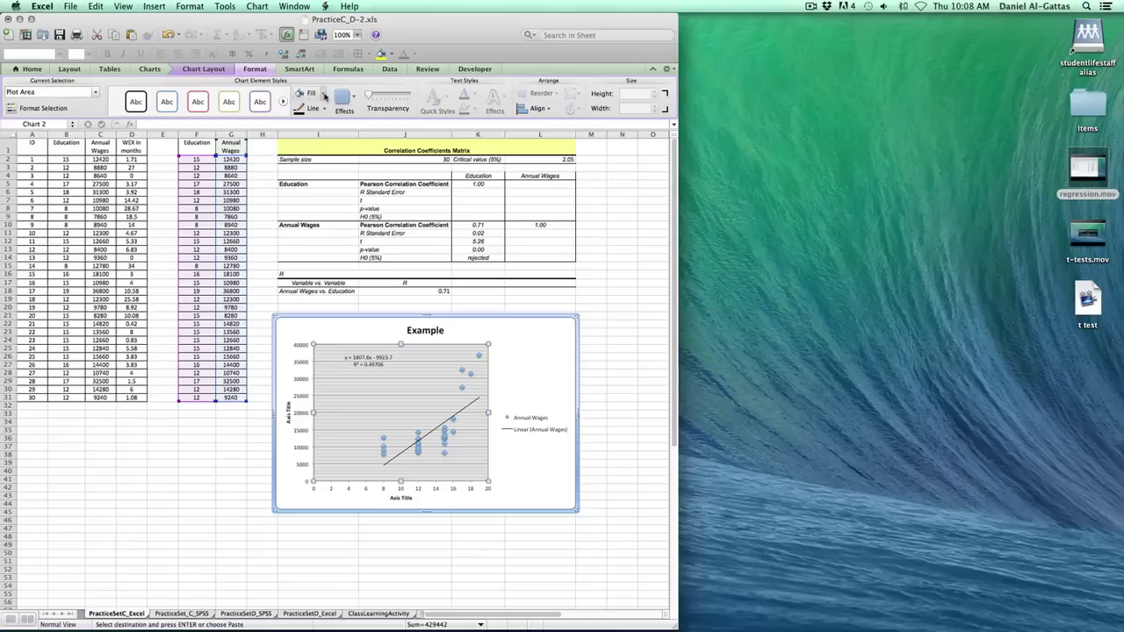
pyautogui.click(322, 93)
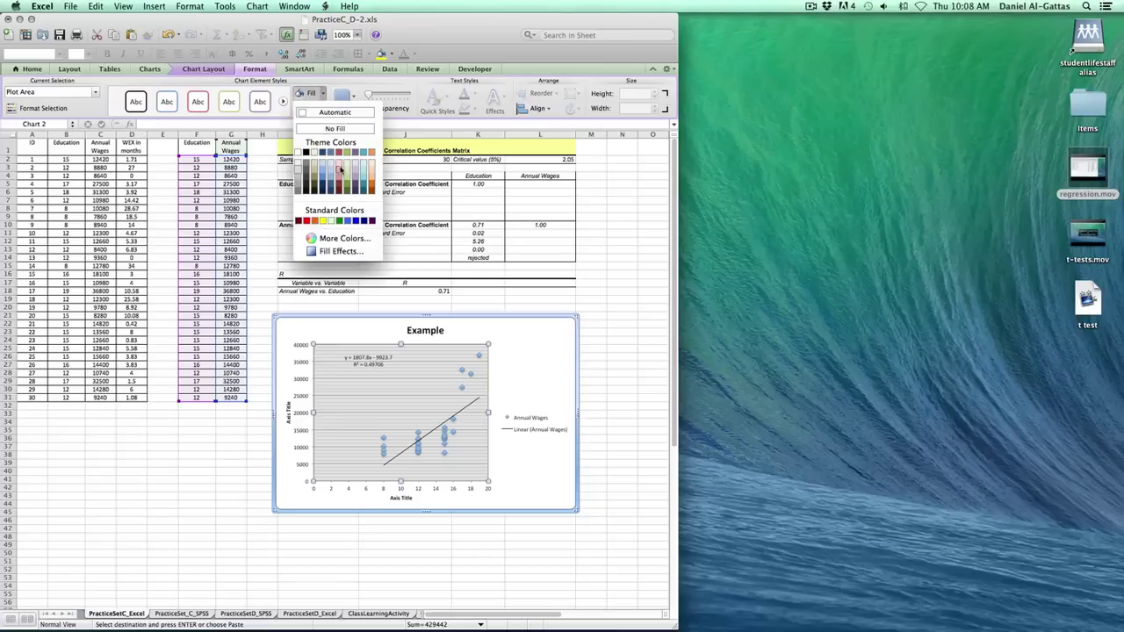
pyautogui.click(339, 176)
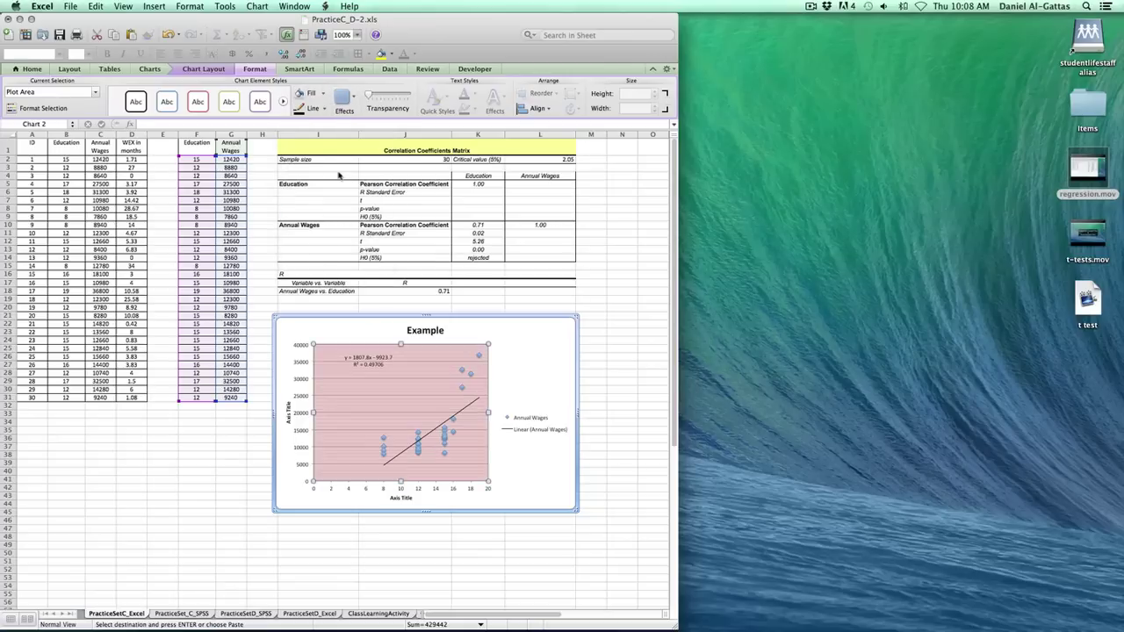
pyautogui.click(516, 370)
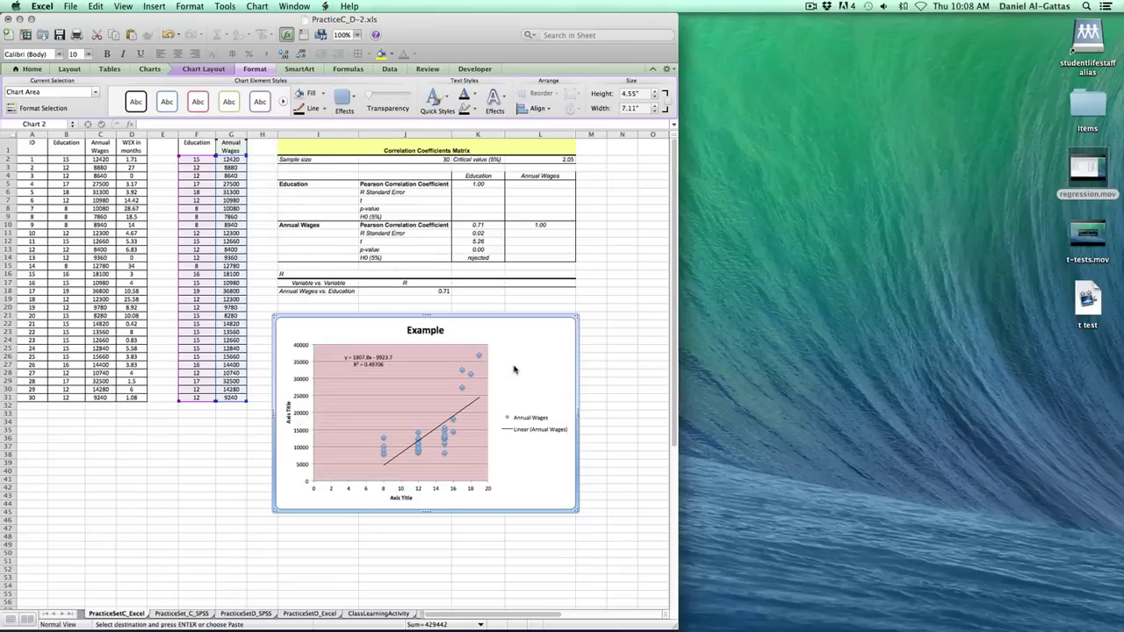
pyautogui.click(373, 363)
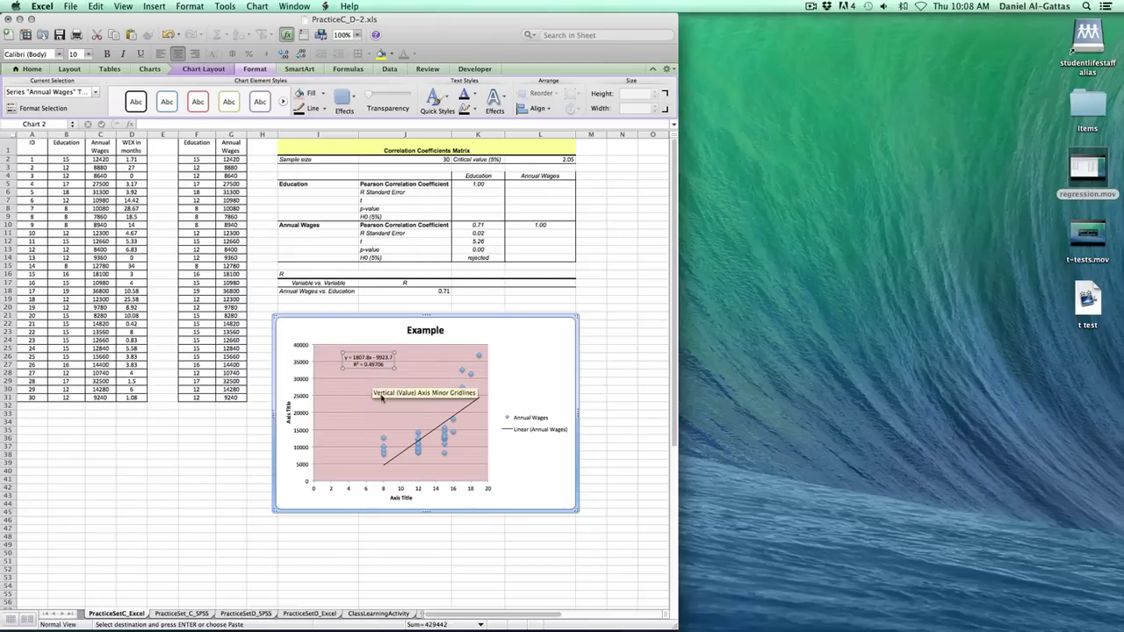